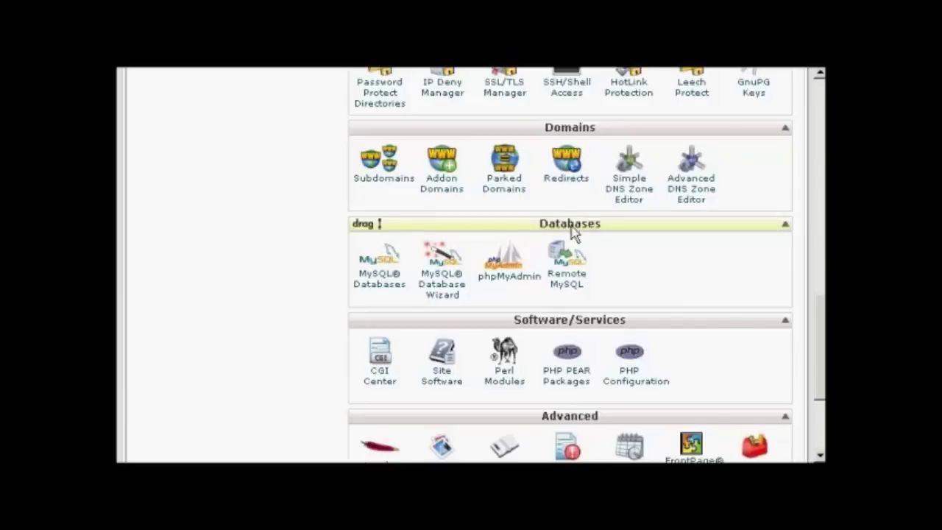
Step: Create the database x3demob_samsblog in the MySQL Database Wizard by entering samsblog
click(449, 289)
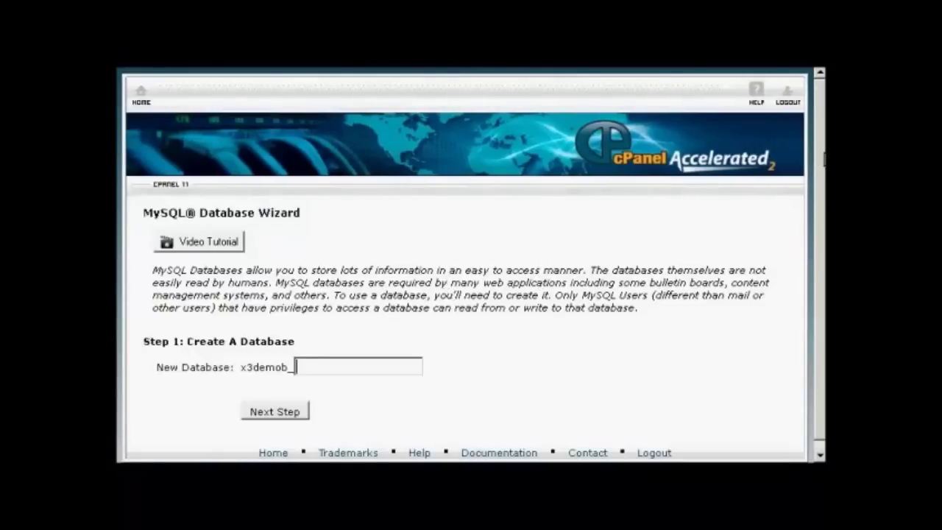
scroll(824, 177, down, 1)
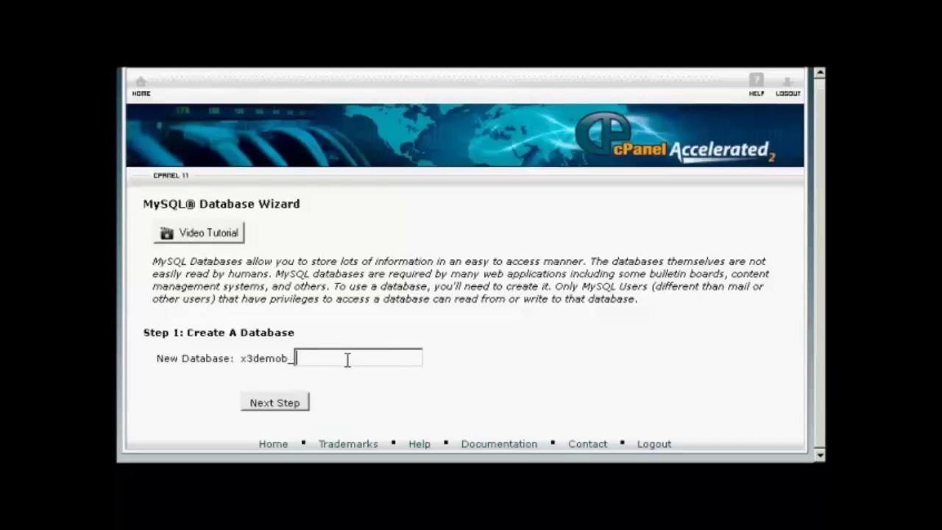
text(samsblog)
click(279, 406)
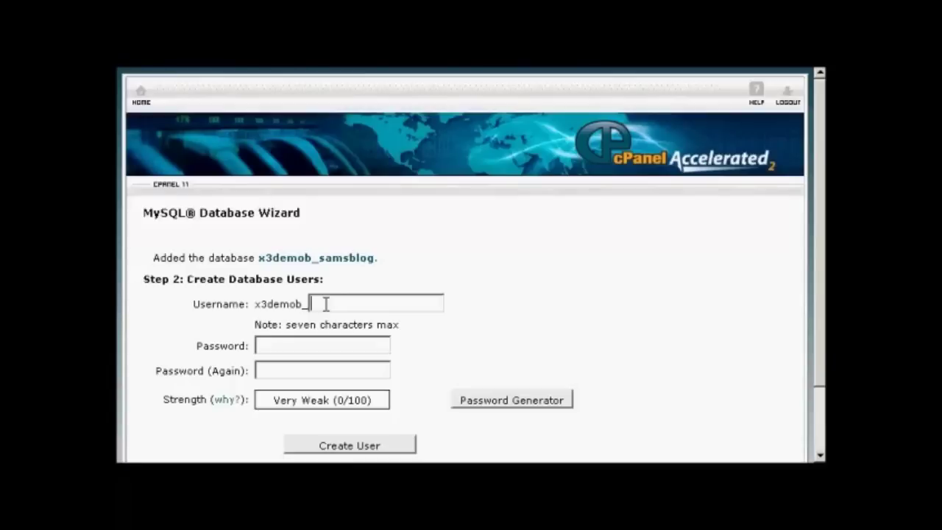
Step: Give the new database user the name sam001 and a generated, copied Very Strong password
text(sam001)
click(292, 344)
click(519, 403)
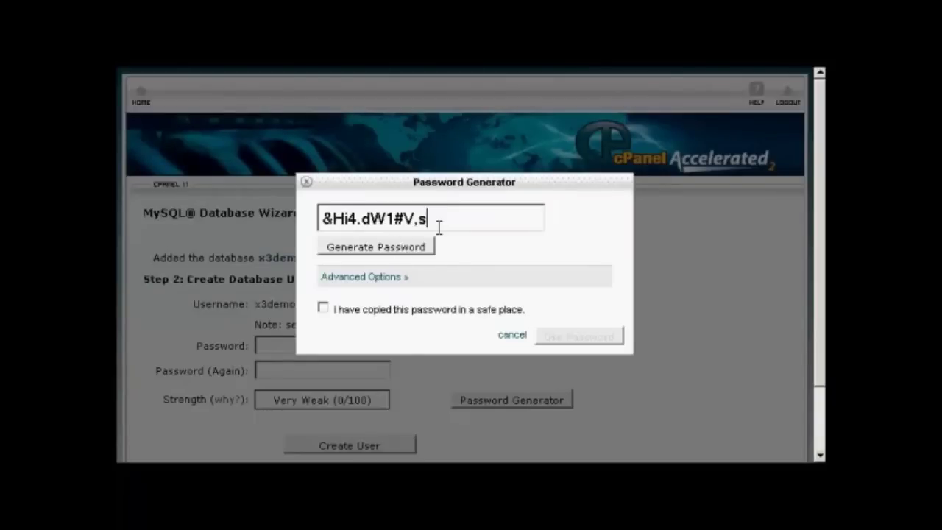
drag(437, 217, 319, 215)
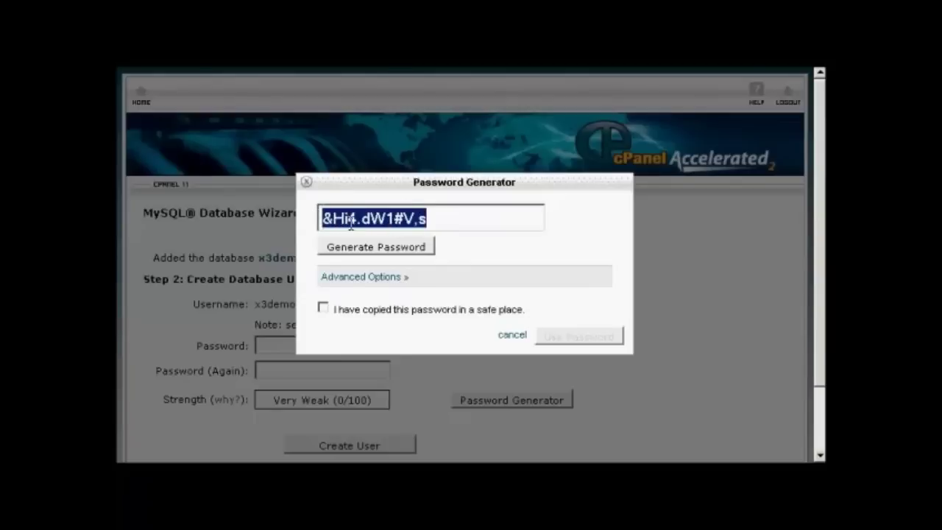
right_click(351, 216)
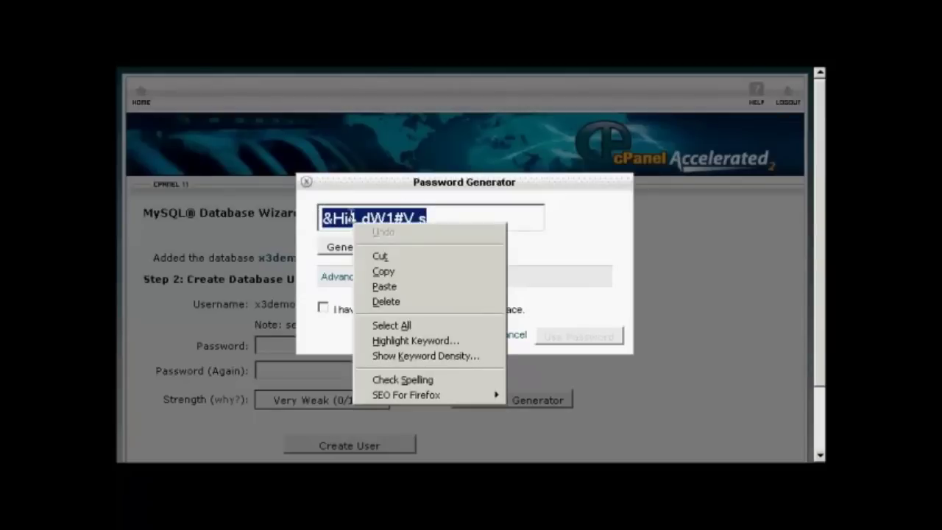
click(396, 272)
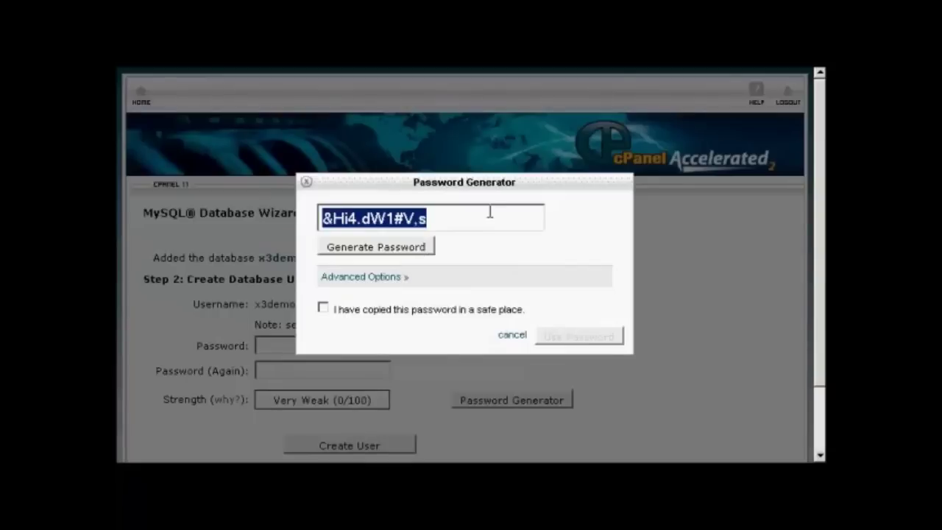
click(323, 309)
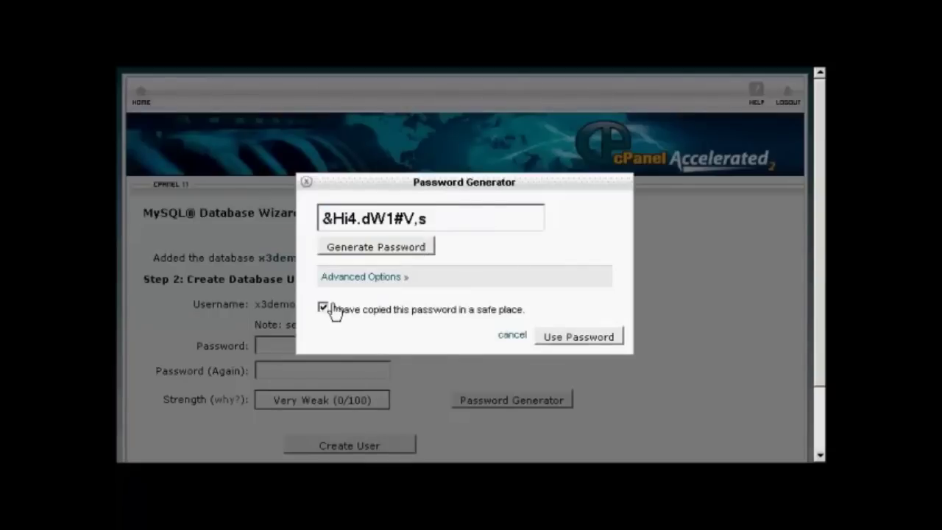
click(600, 339)
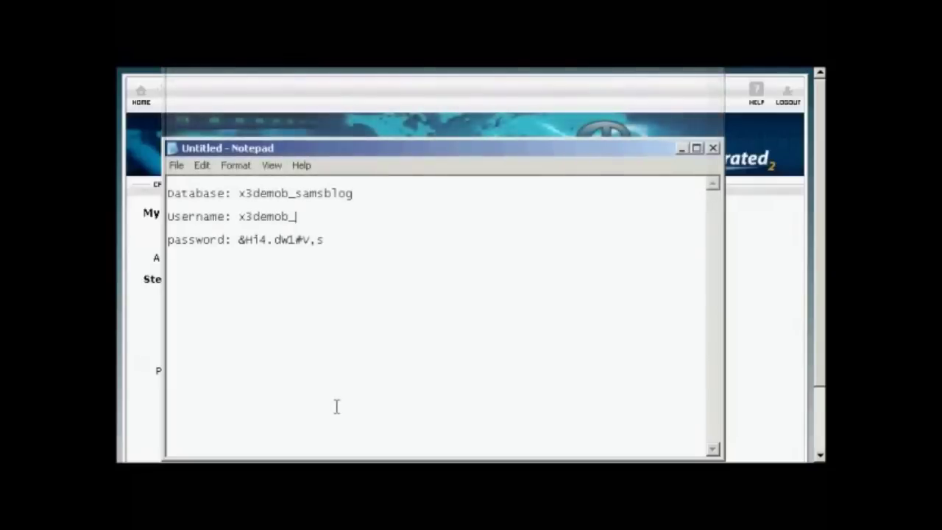
Step: Record the database name, username sam001 and password in Notepad, then minimize it
text(sam001)
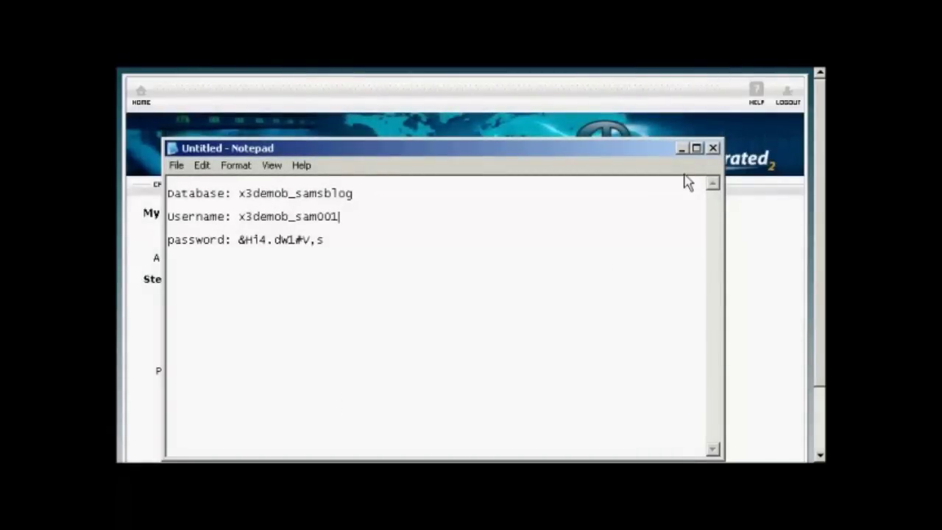
click(681, 148)
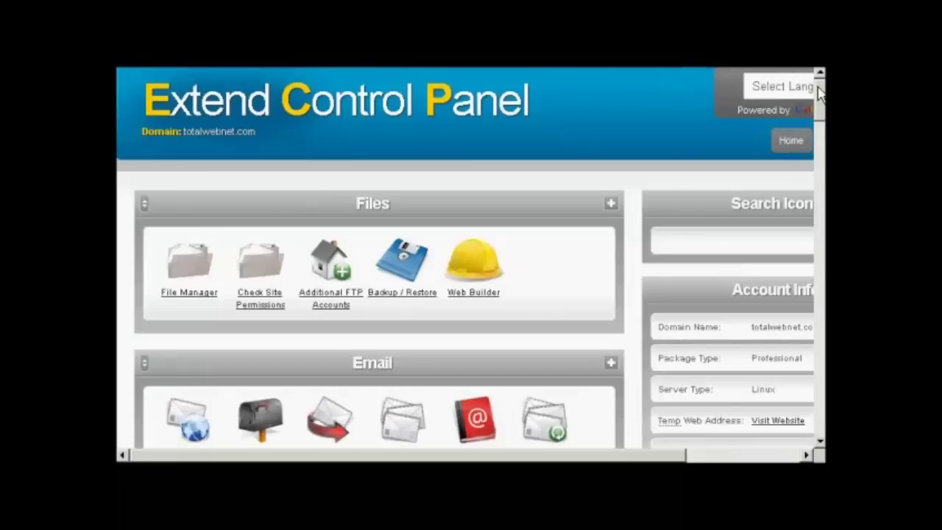
Step: Scroll down to Web Tools and go to MySQL Databases
drag(820, 94, 822, 188)
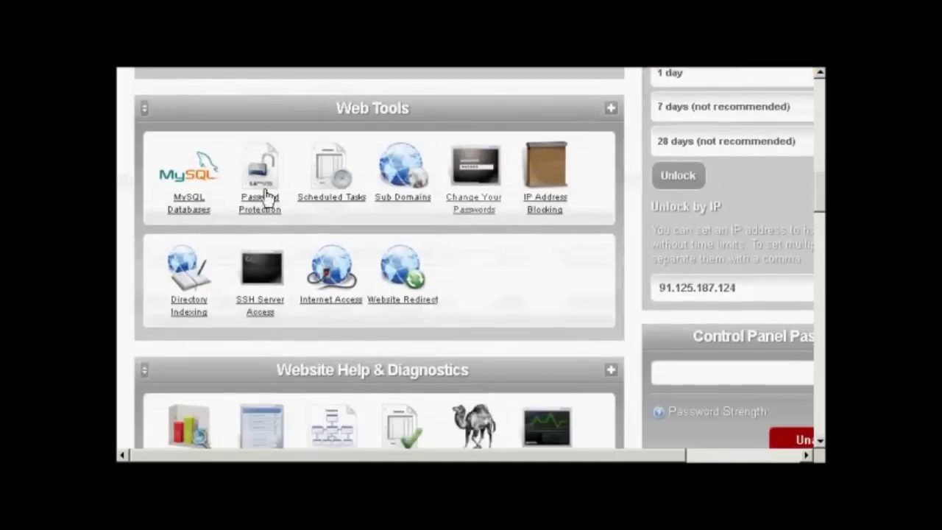
click(183, 215)
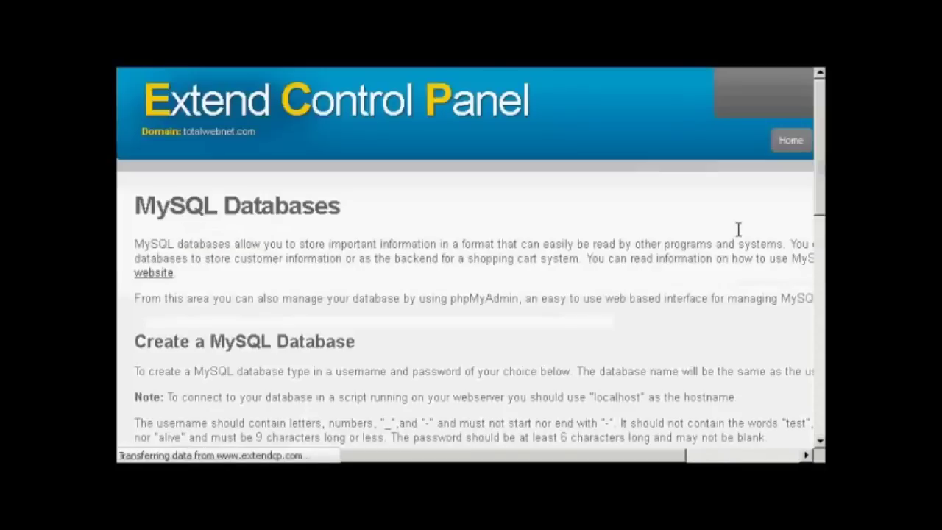
Step: Create a MySQL database with username sam001 and a password, then view the Manage table
scroll(471, 294, down, 1)
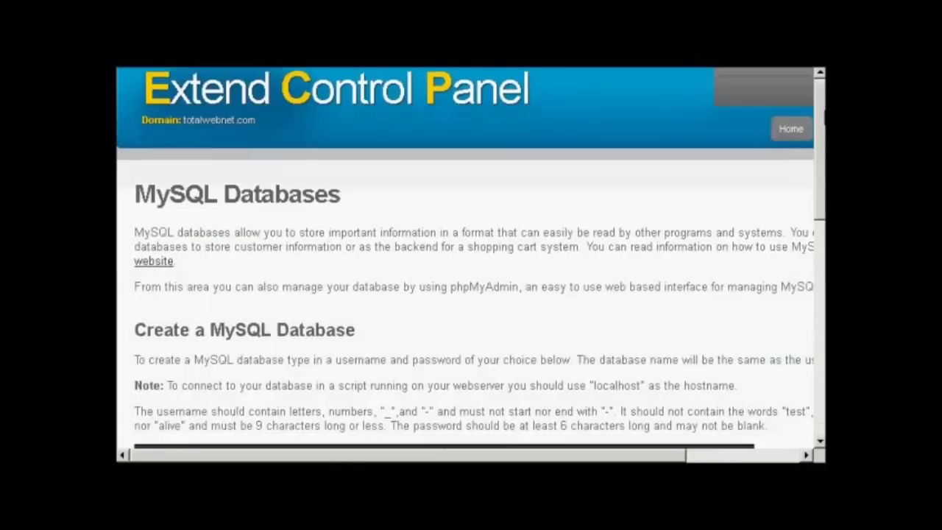
scroll(471, 294, down, 3)
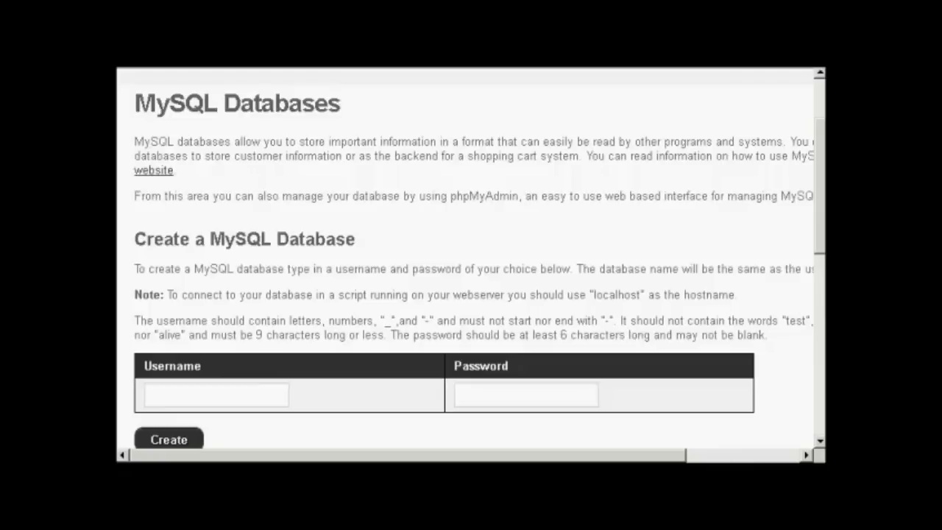
click(231, 394)
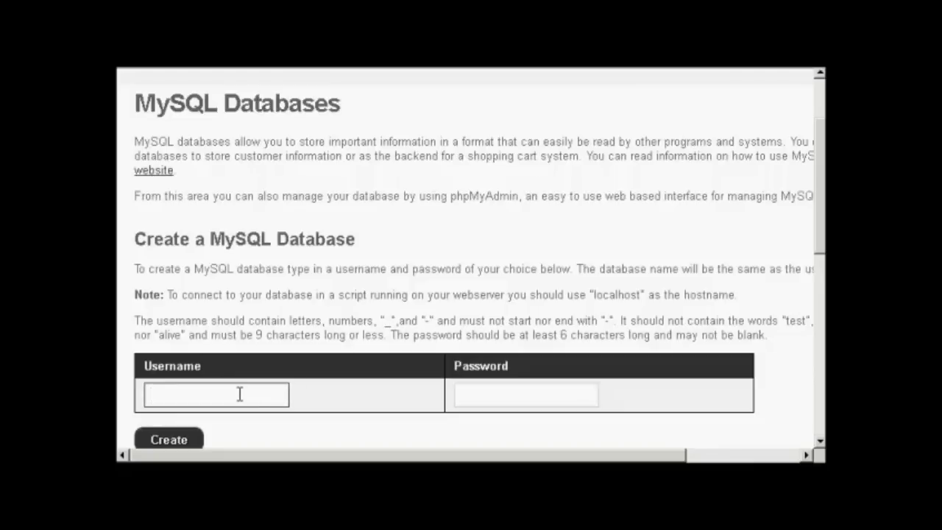
text(sam001)
click(487, 393)
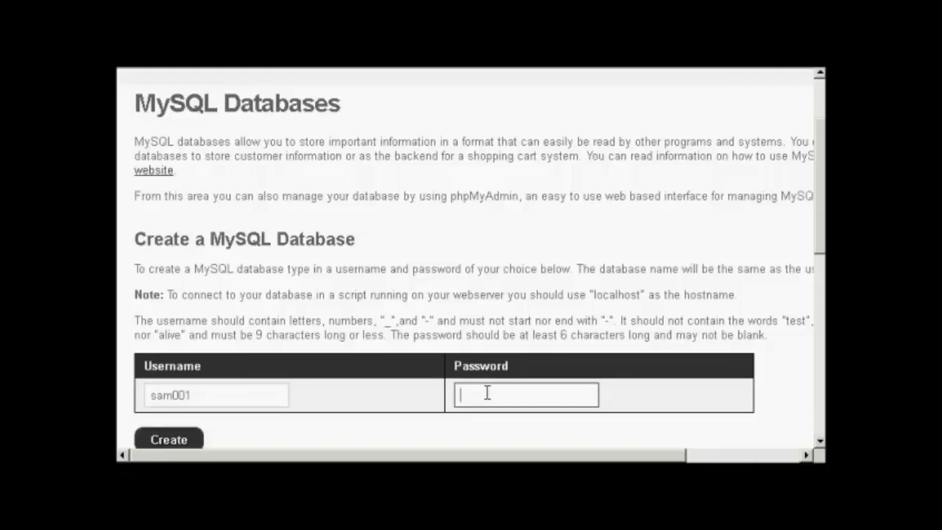
text(abc123)
click(186, 442)
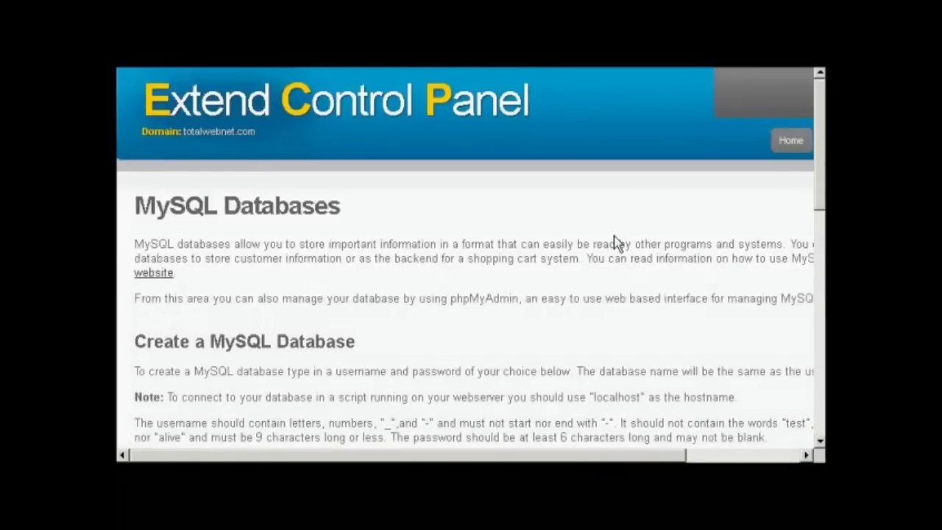
drag(817, 179, 817, 403)
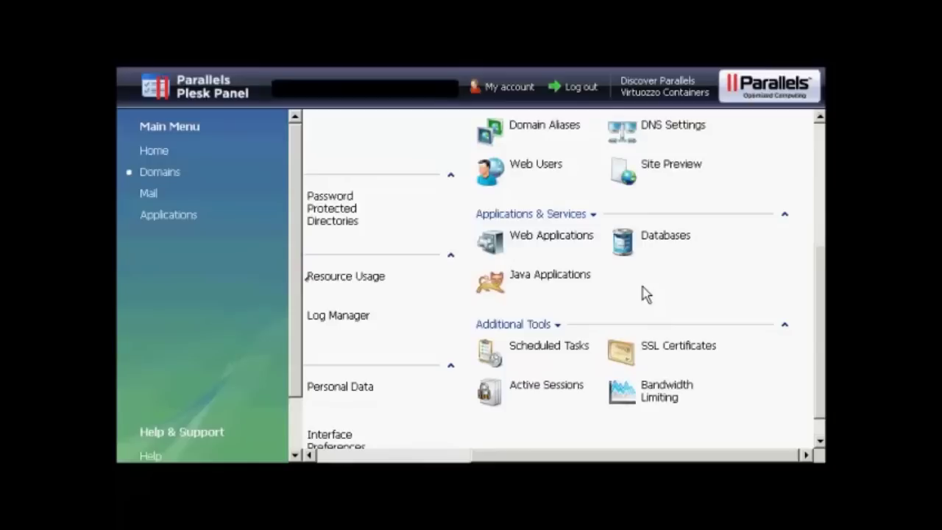
Step: Add a new database named anothercompany_samsblog by entering samsblog after the prefix
click(622, 247)
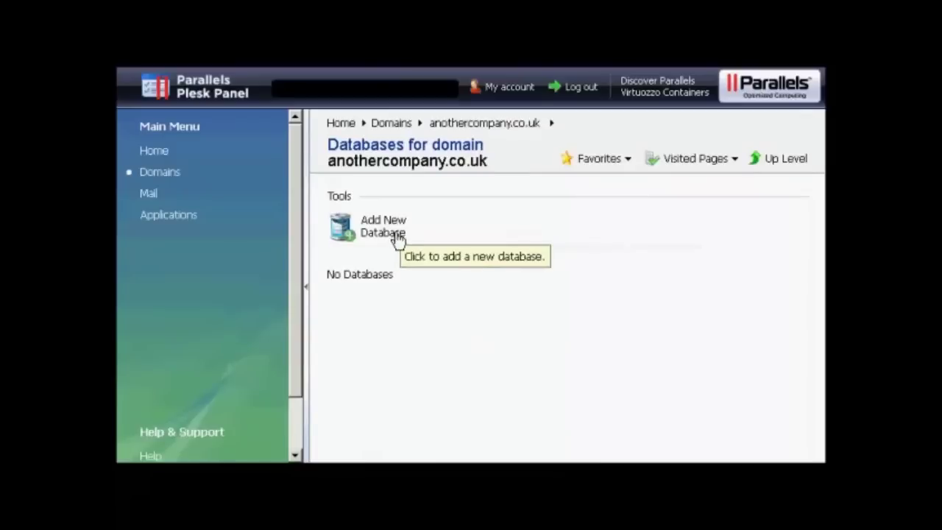
click(372, 236)
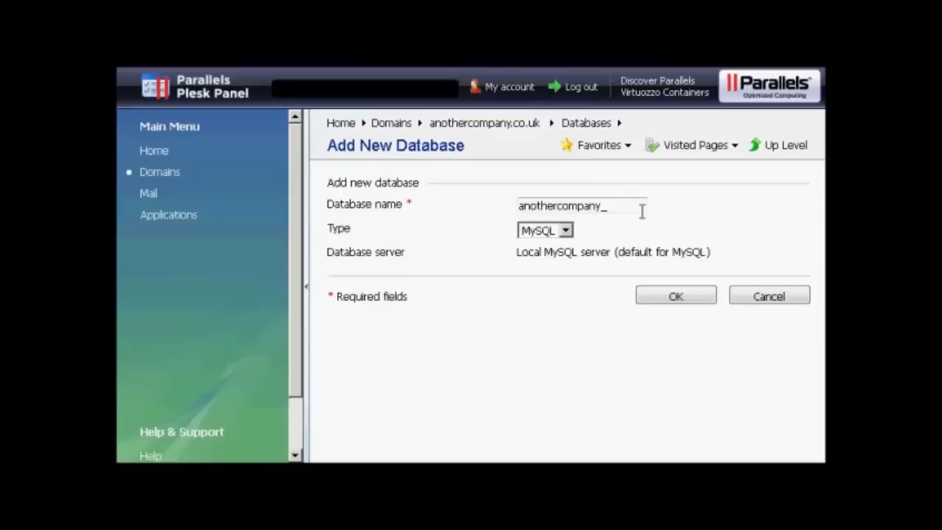
click(613, 209)
text(samsblog)
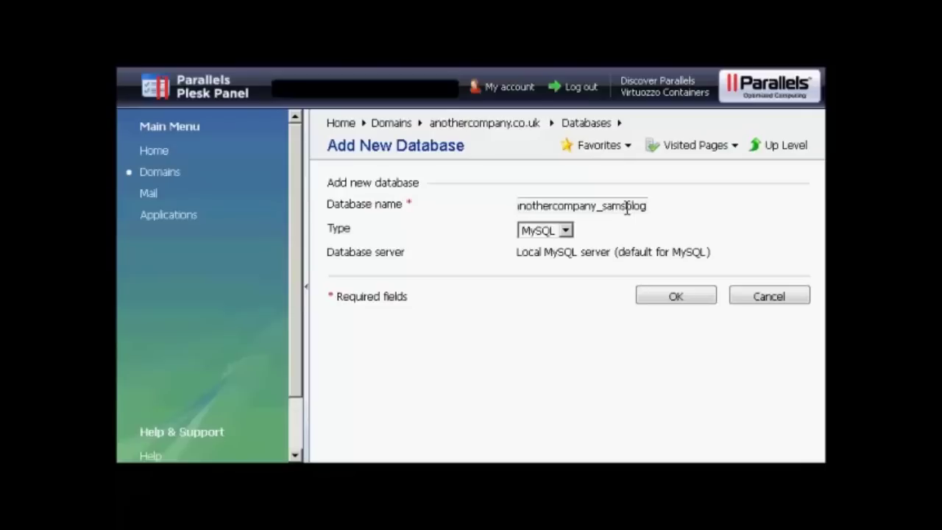
click(676, 296)
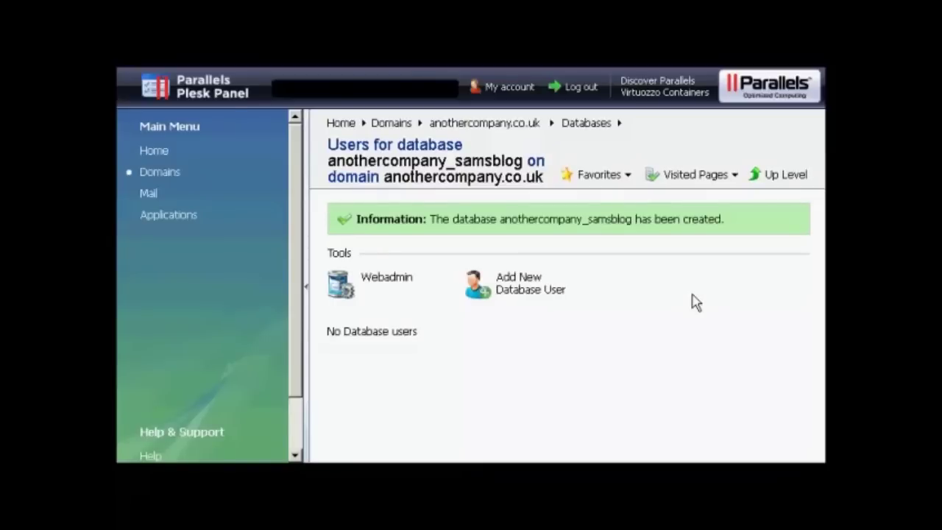
Step: Add database user sam001 with a confirmed password to anothercompany_samsblog
click(522, 296)
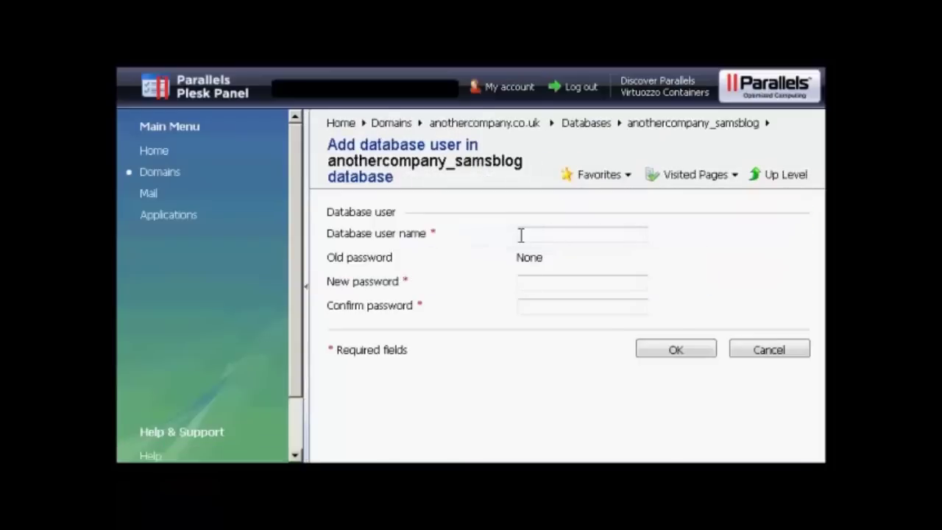
click(521, 235)
text(sam001)
click(548, 275)
text(••••••)
click(533, 304)
text(••••••)
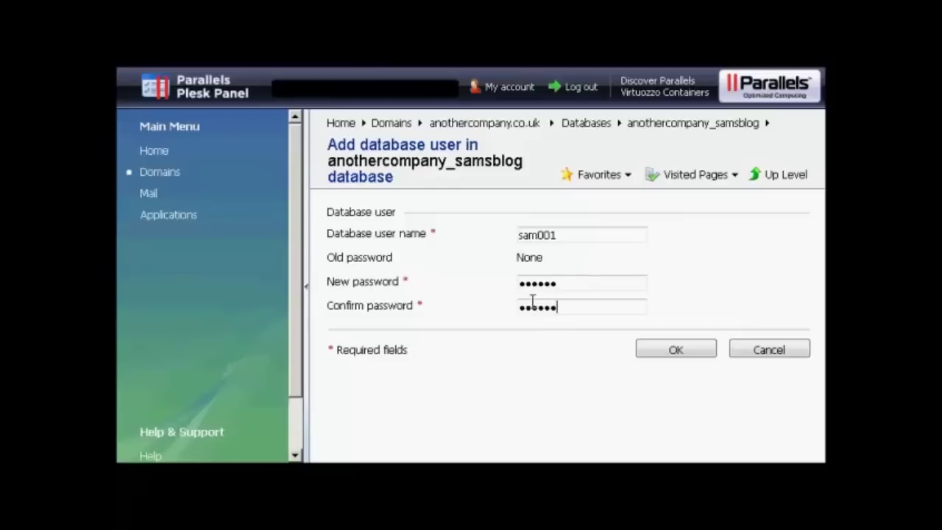
click(676, 351)
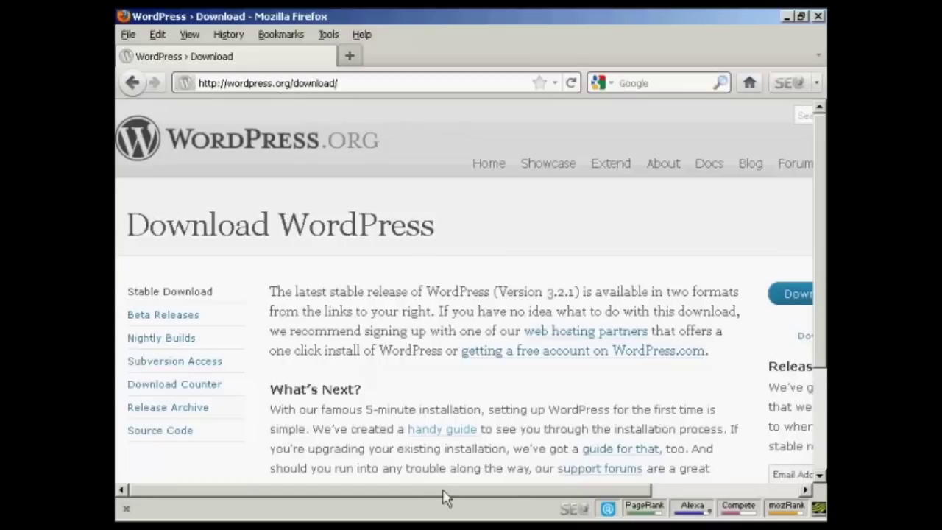
Step: Start the WordPress 3.2.1 zip download from the WordPress.org Download page
drag(444, 499, 652, 503)
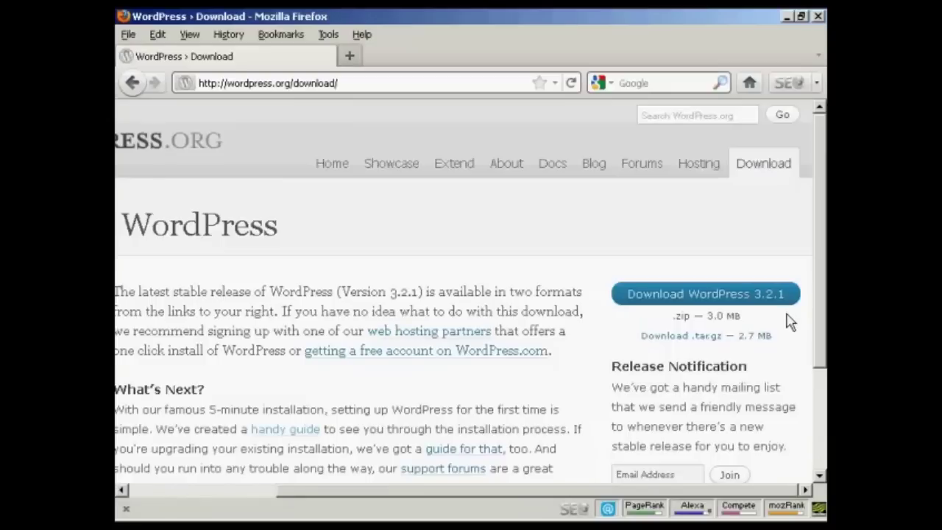
click(700, 301)
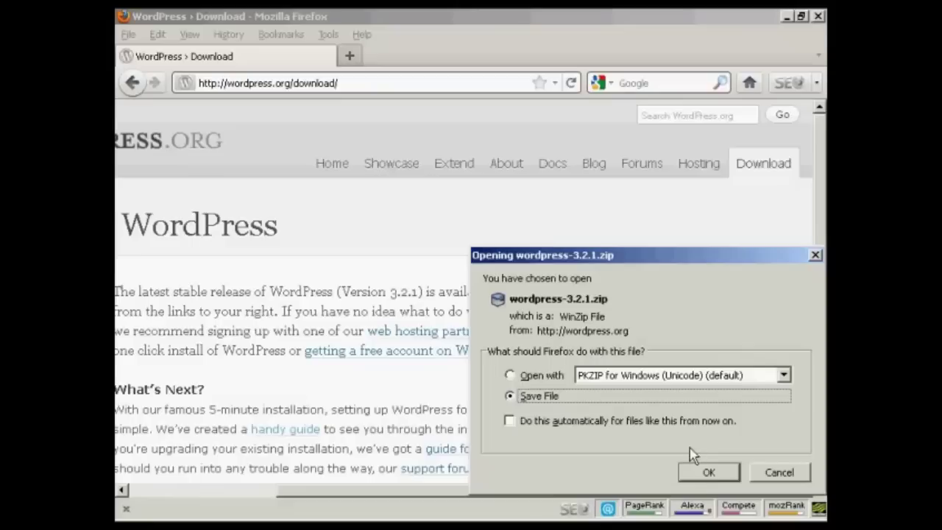
Step: Save wordpress-3.2.1.zip to disk and close the finished Downloads window
click(710, 474)
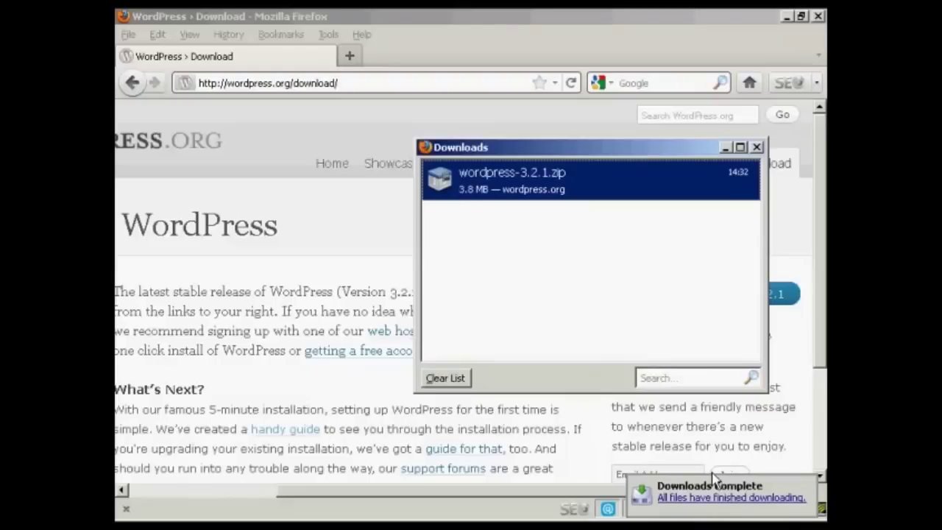
click(757, 148)
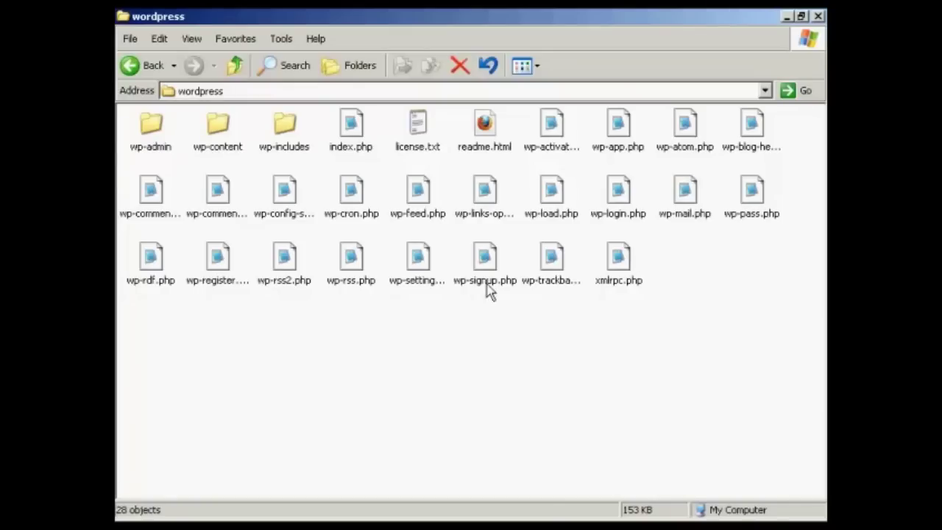
Step: Rename wp-config-sample.php to wp-config.php and open it in Notepad
click(296, 221)
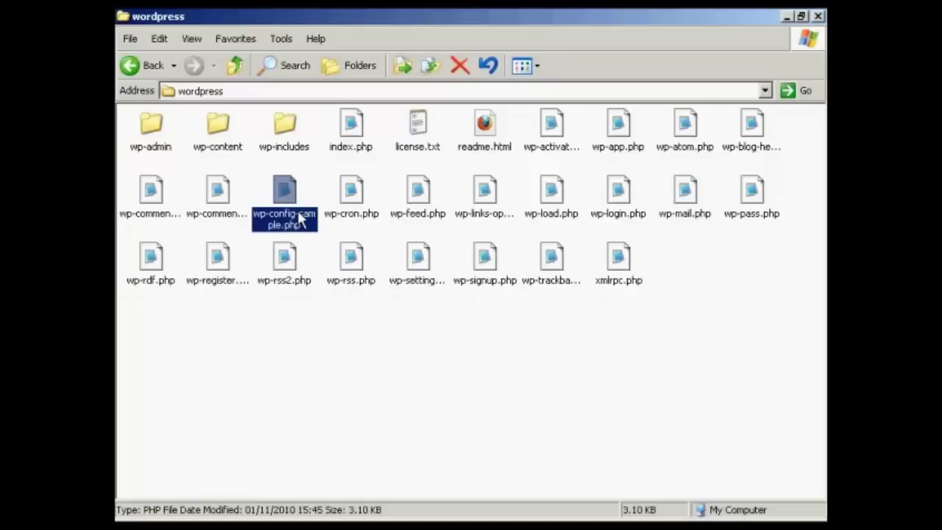
click(298, 216)
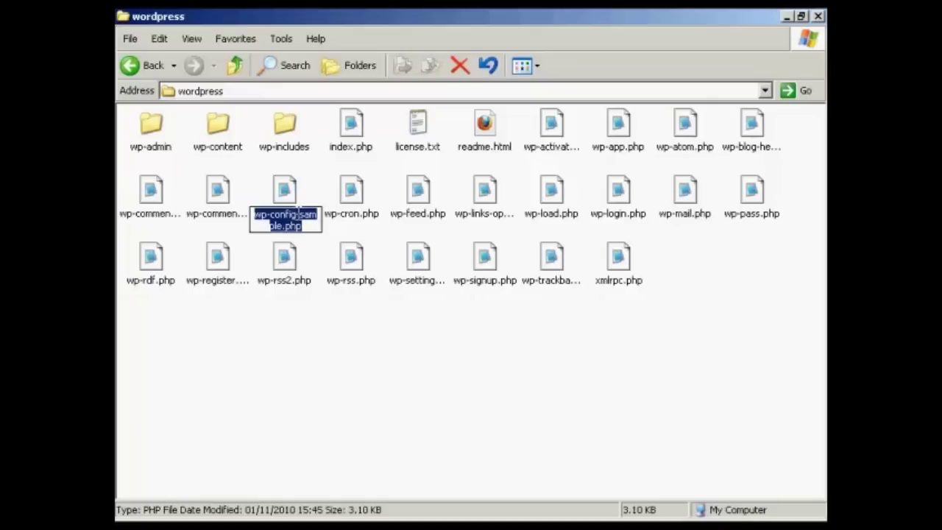
click(295, 215)
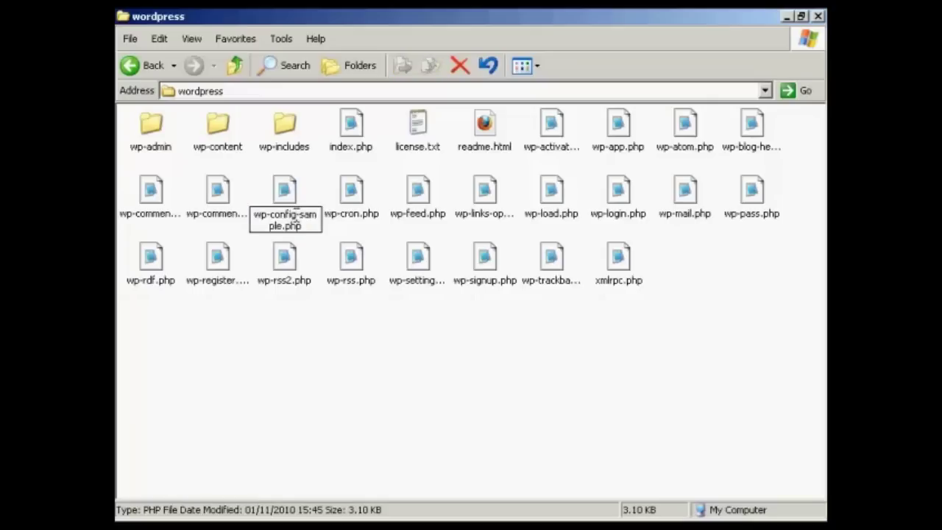
mouse_move(295, 214)
mouse_down()
mouse_move(322, 214)
mouse_move(283, 227)
mouse_up()
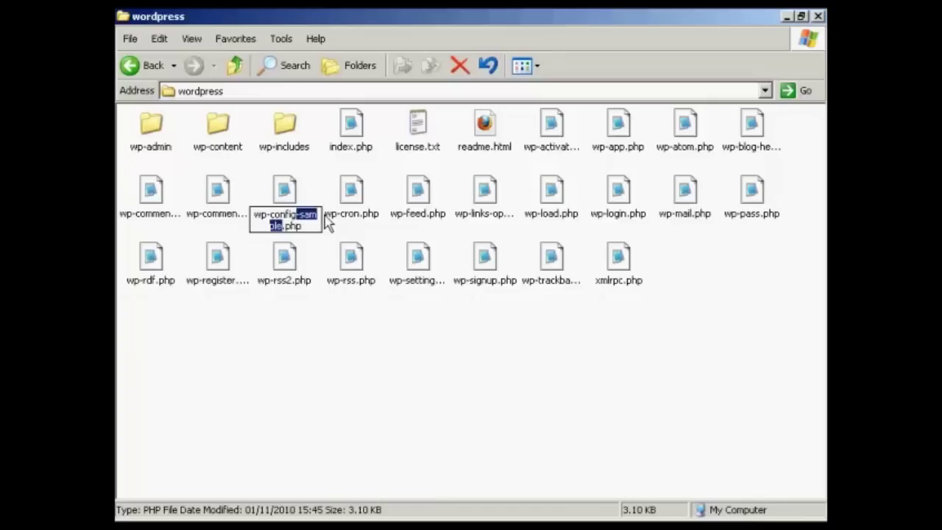
key(Delete)
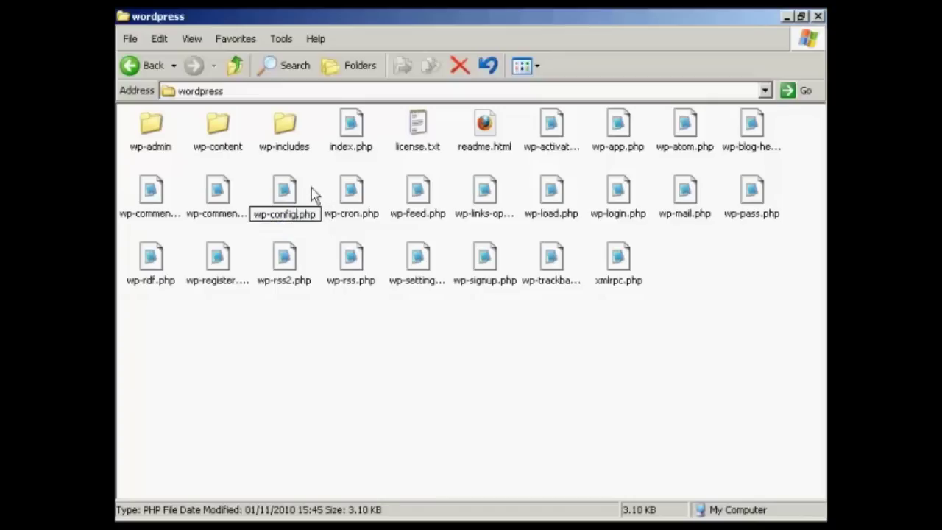
click(311, 194)
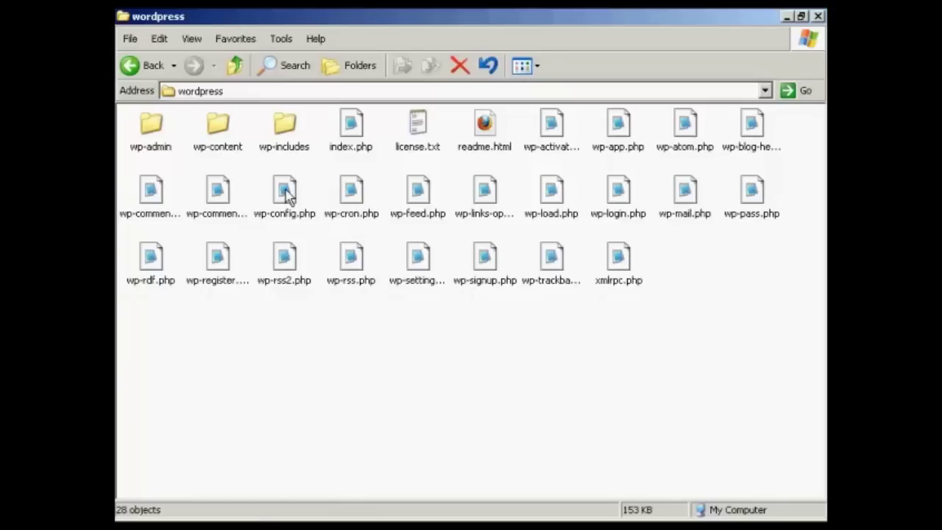
double_click(287, 195)
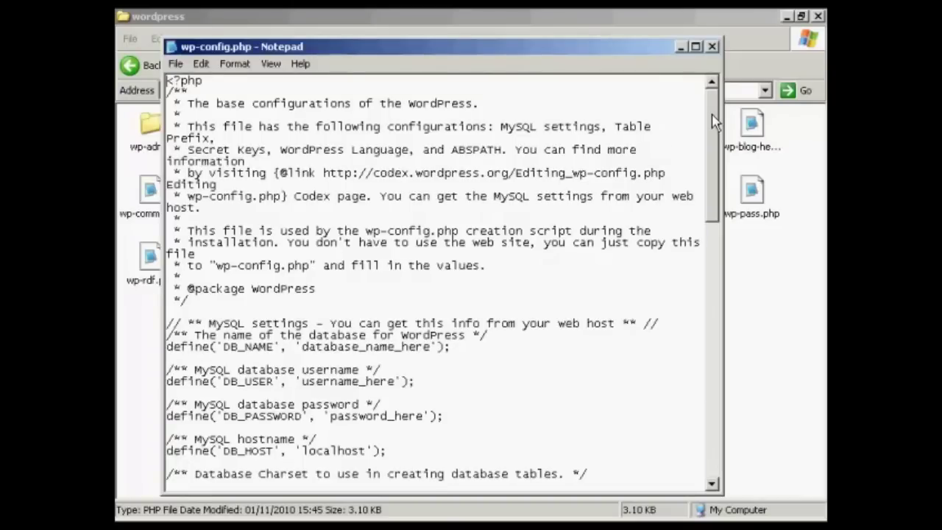
Step: Scroll wp-config.php down to the MySQL settings, then bring up the saved database.txt notes
drag(714, 121, 715, 175)
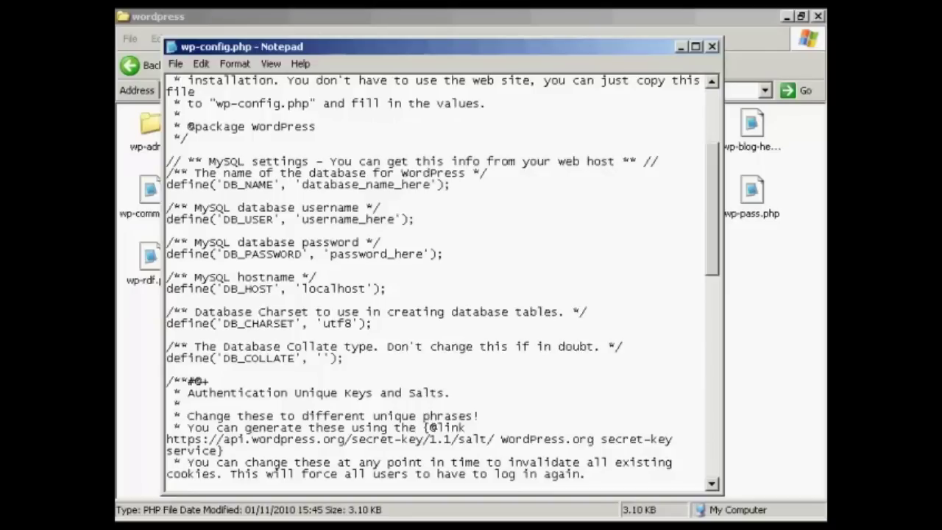
key(alt+Tab)
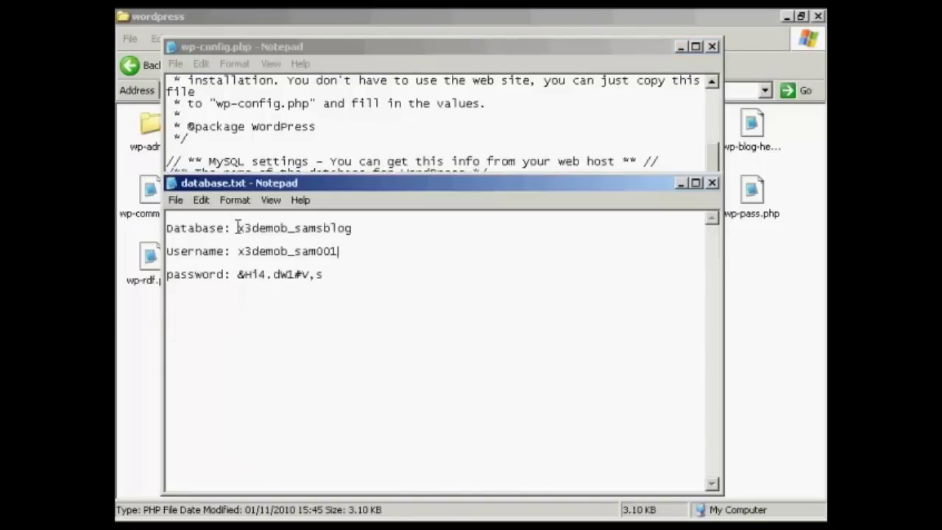
Step: Replace the DB_NAME placeholder with x3demob_samsblog from database.txt, then select the secret-key URL
drag(238, 227, 349, 234)
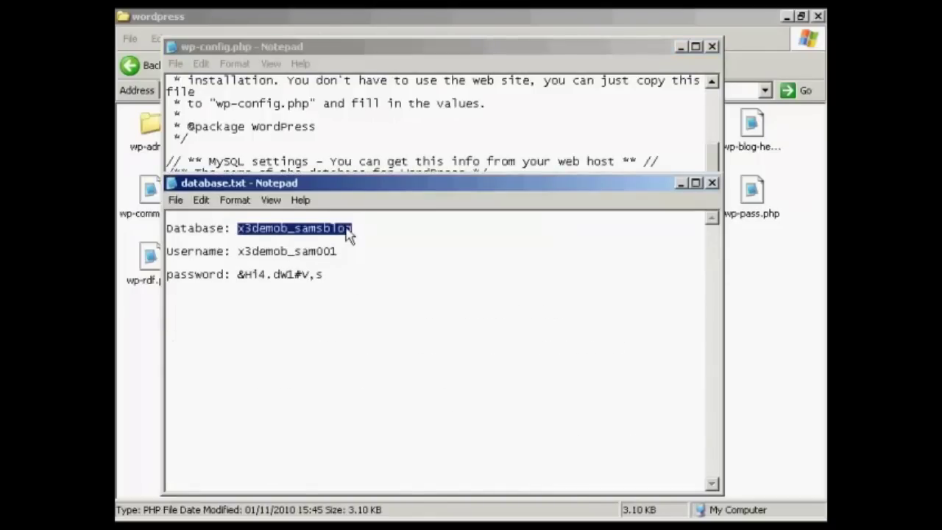
right_click(349, 234)
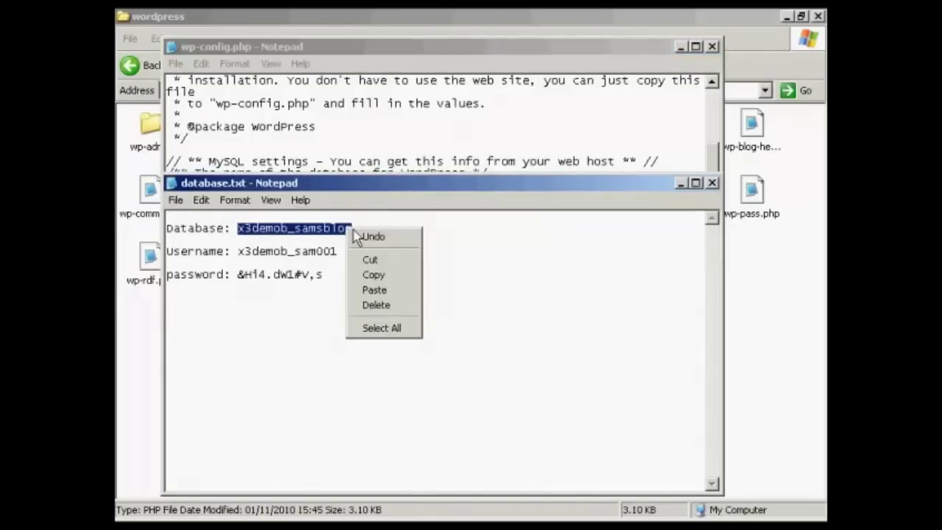
click(377, 280)
click(676, 177)
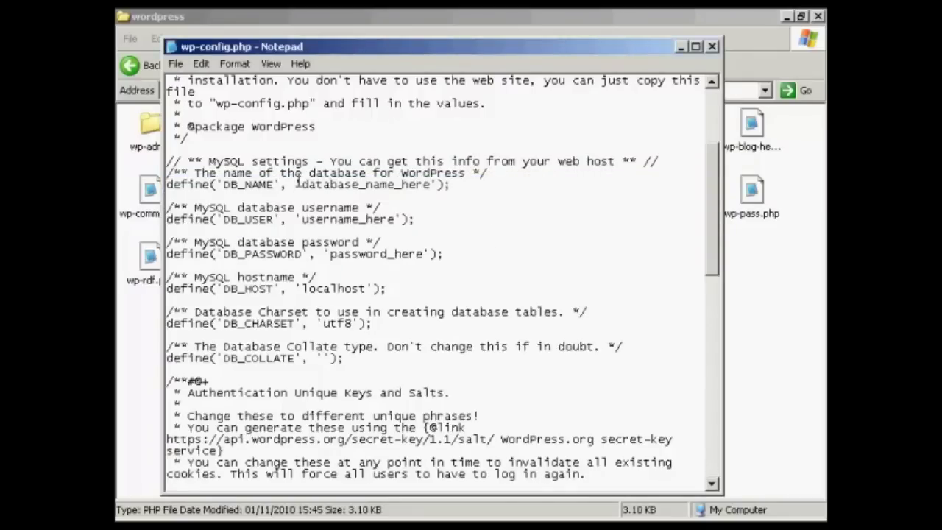
drag(301, 184, 433, 182)
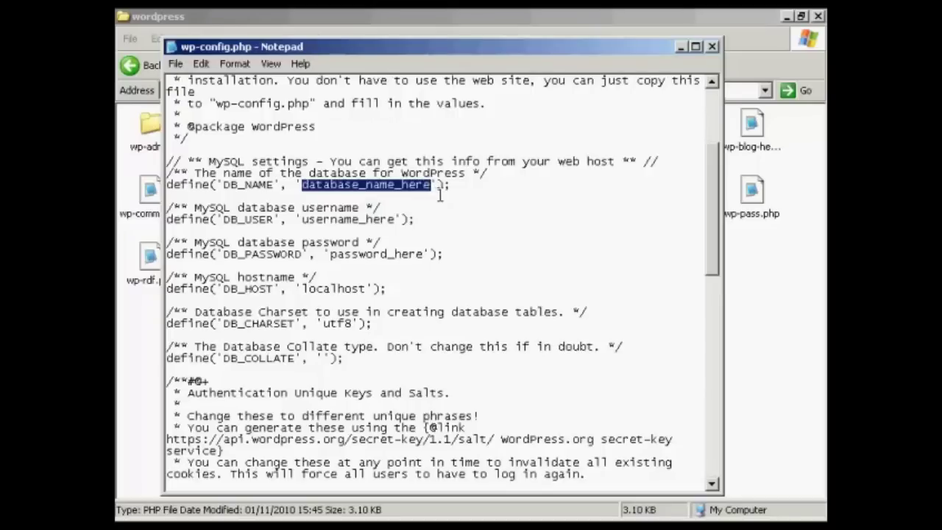
key(ctrl+v)
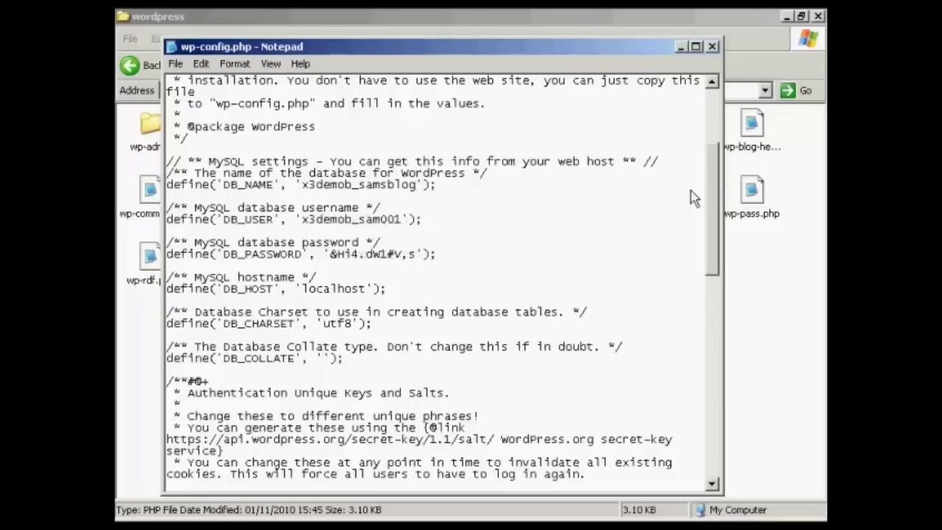
drag(714, 177, 728, 265)
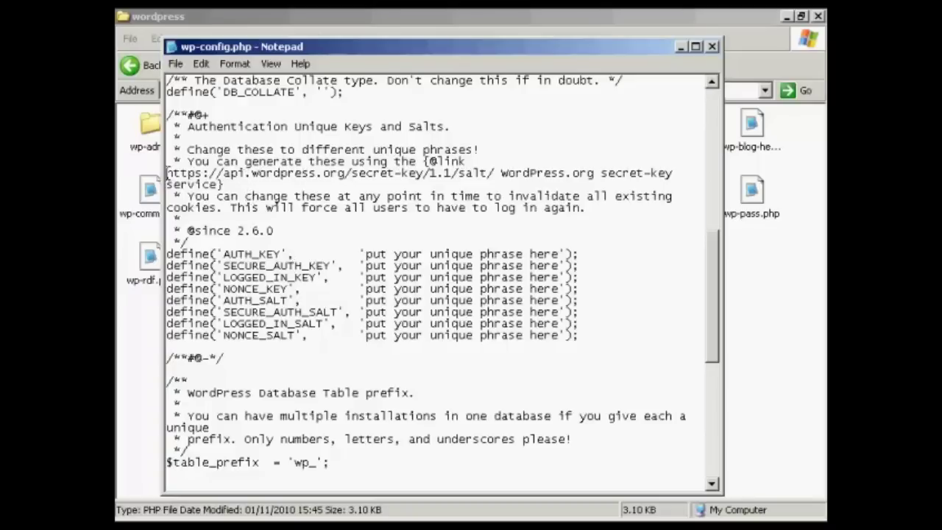
drag(167, 173, 488, 174)
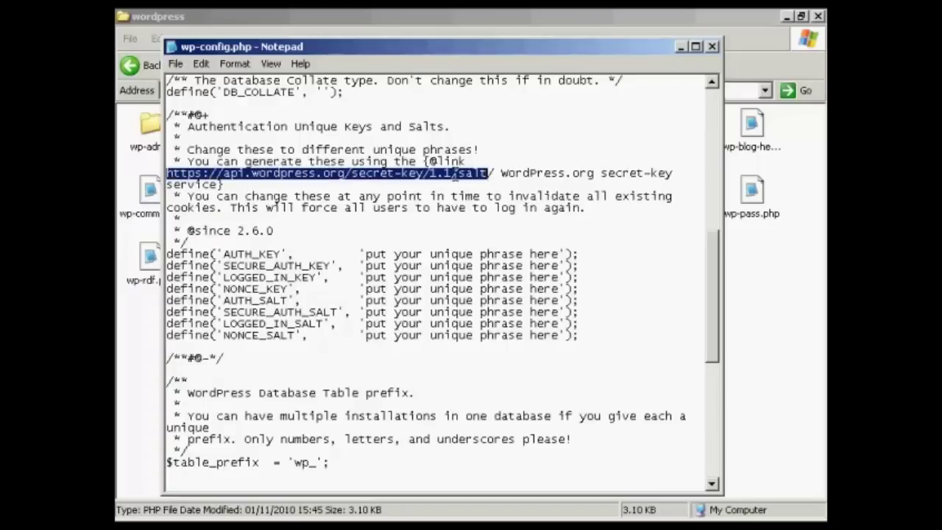
Step: Copy the api.wordpress.org secret-key URL, minimise wp-config.php and close database.txt
right_click(490, 177)
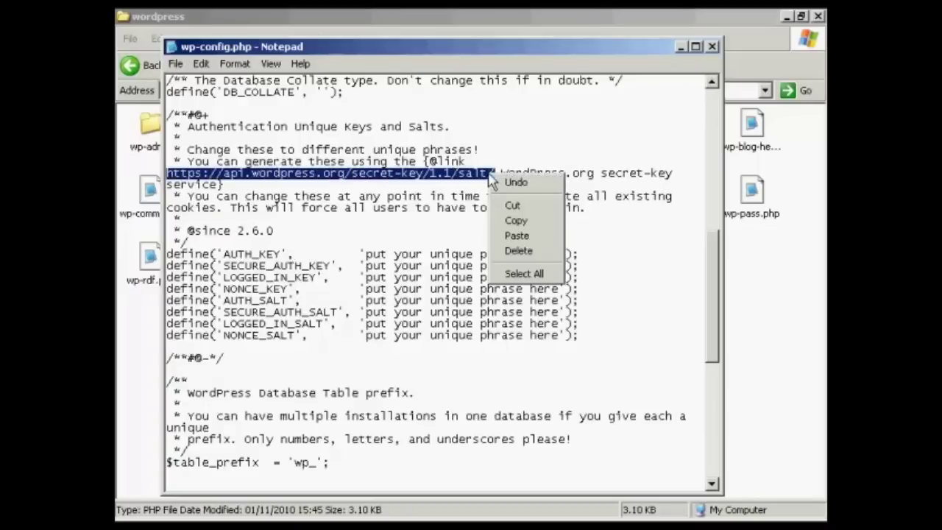
click(517, 223)
click(681, 46)
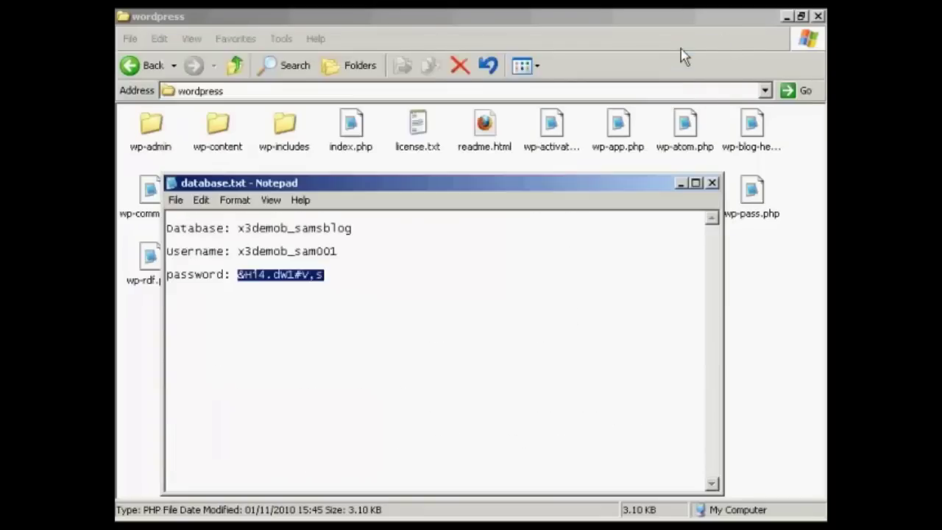
click(713, 183)
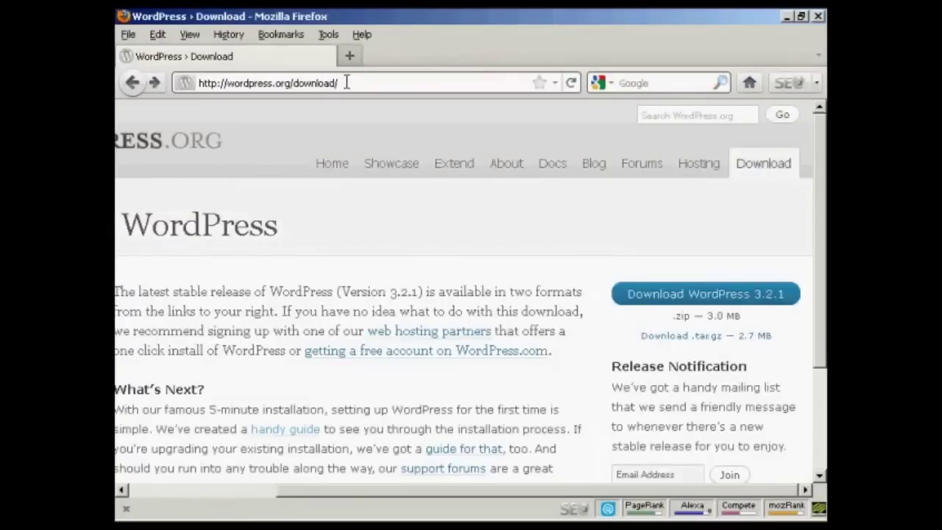
Step: Load the secret-key URL in Firefox and copy the eight generated define lines
drag(346, 83, 195, 83)
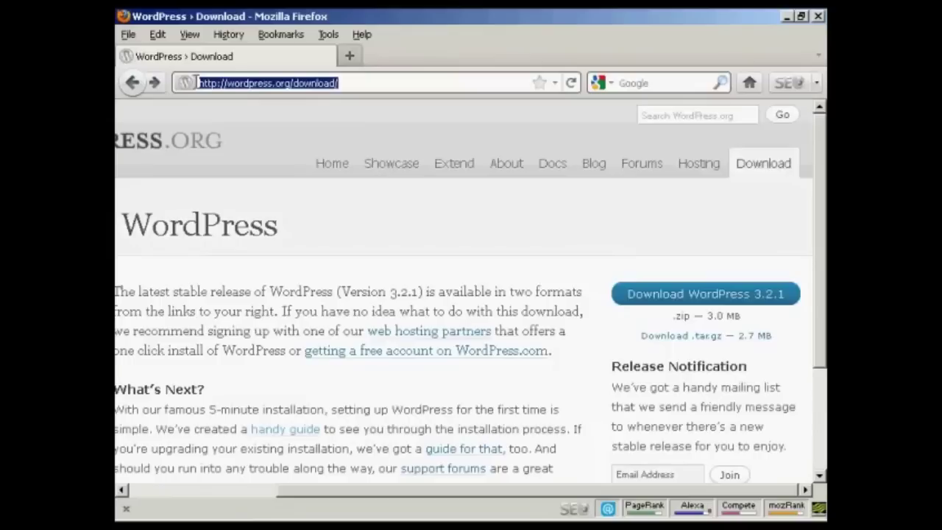
key(ctrl+v)
key(Return)
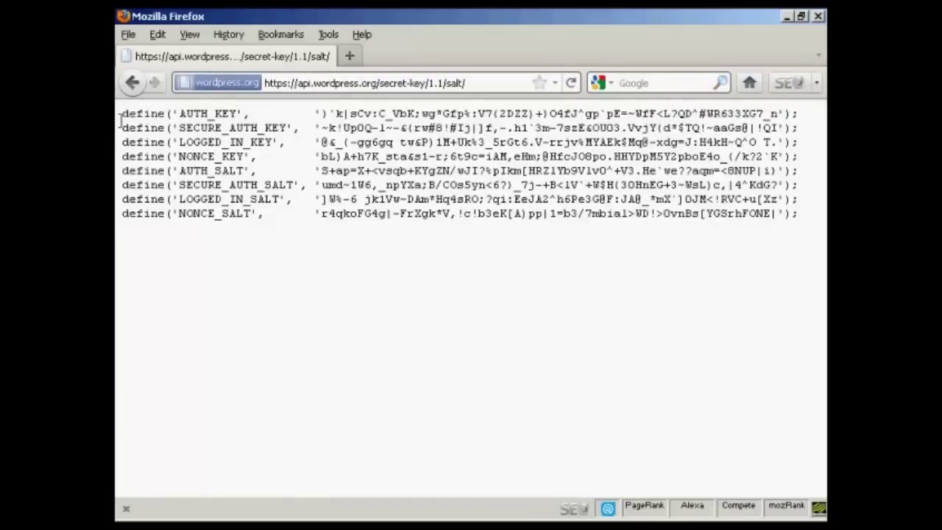
drag(125, 114, 805, 225)
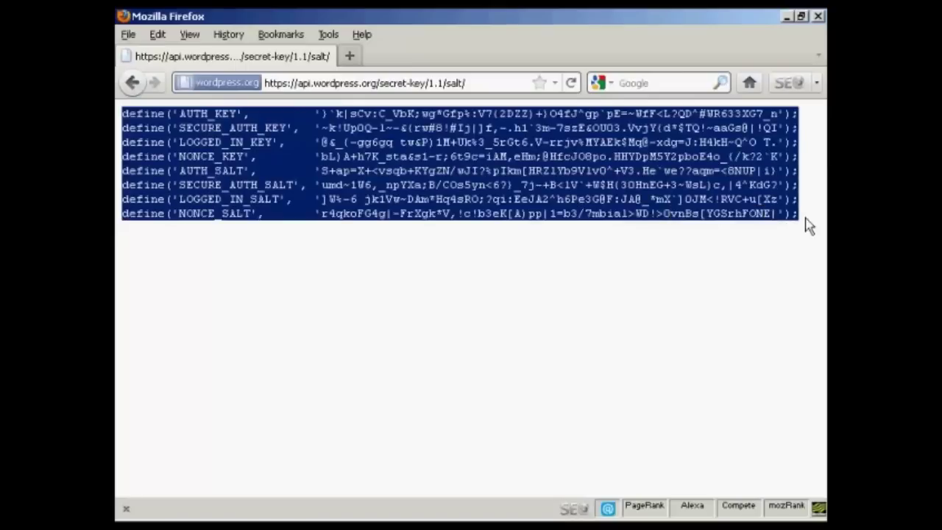
right_click(639, 181)
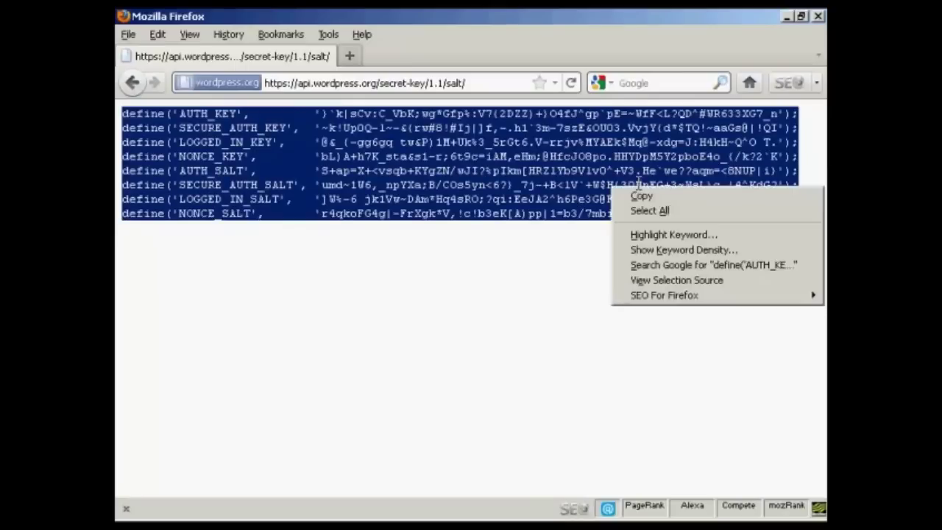
click(648, 198)
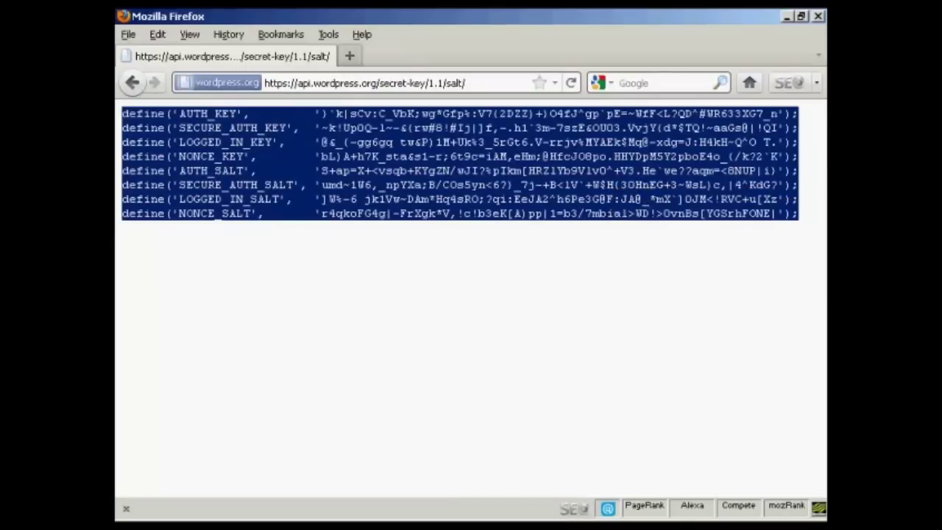
key(alt+Tab)
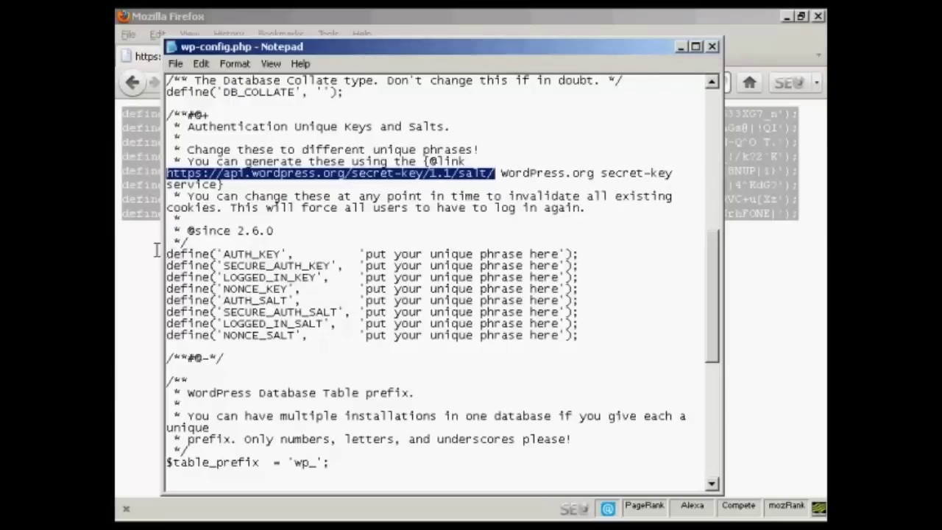
Step: Replace the eight placeholder key lines in wp-config.php with the copied secret keys
drag(166, 254, 590, 338)
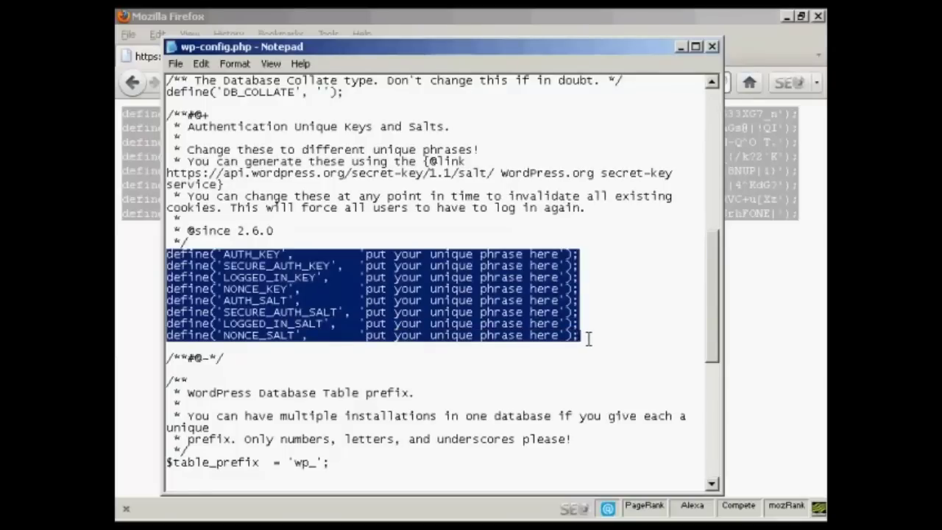
key(ctrl+v)
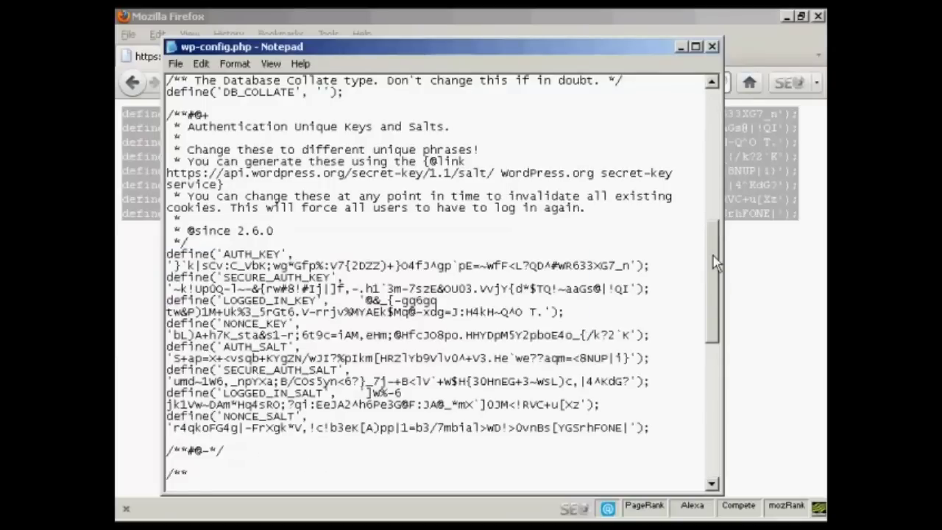
drag(716, 263, 718, 391)
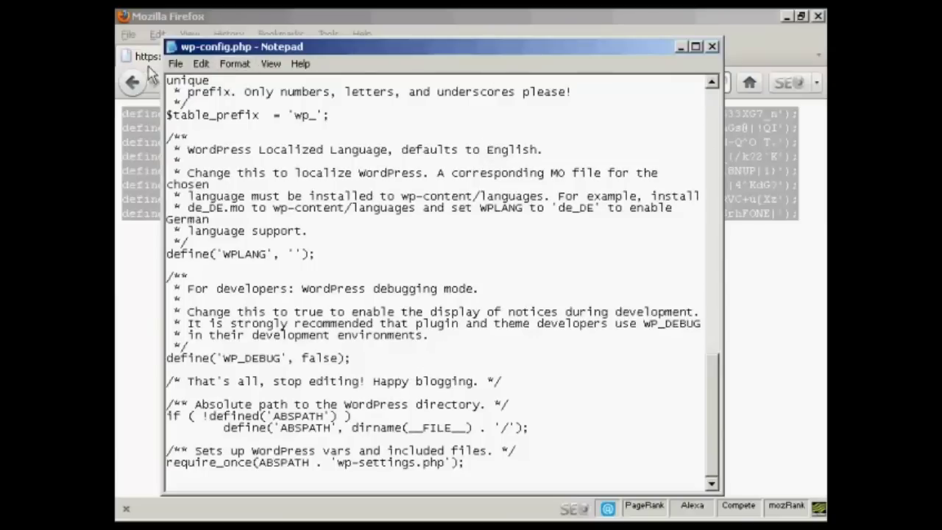
Step: Save wp-config.php and close it
click(177, 64)
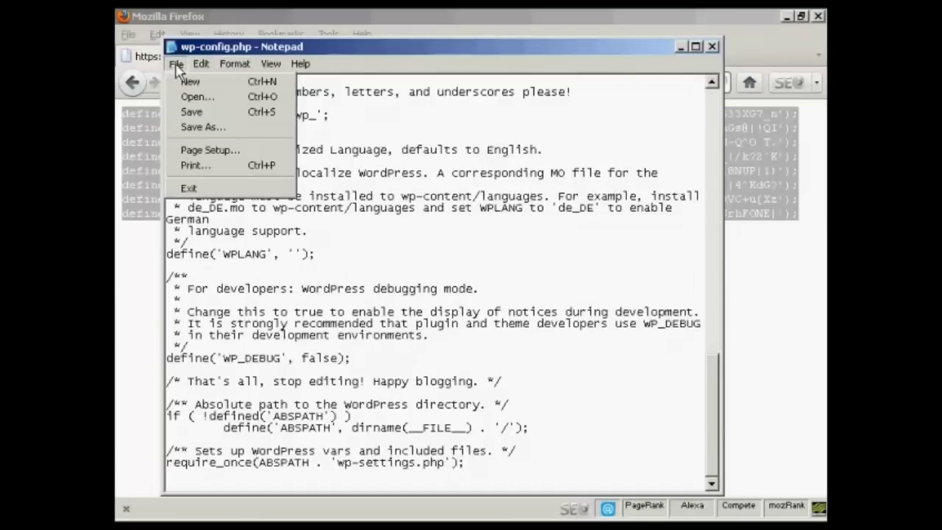
click(202, 116)
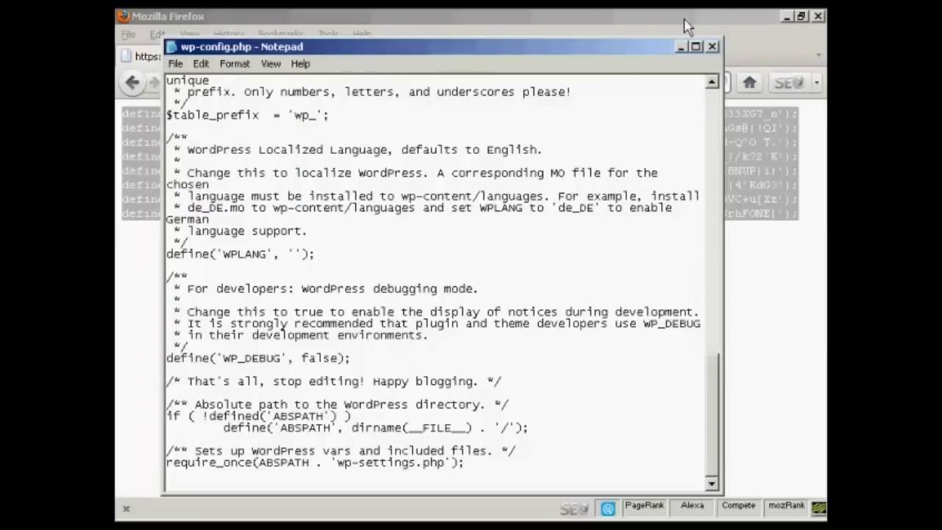
click(706, 48)
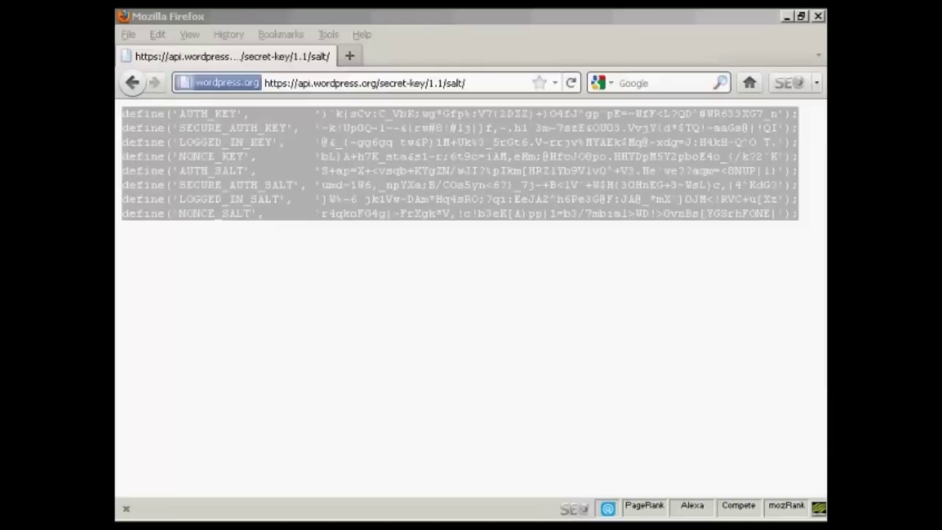
Step: Switch to the local wordpress folder in Explorer and deselect wp-config.php
key(alt+Tab)
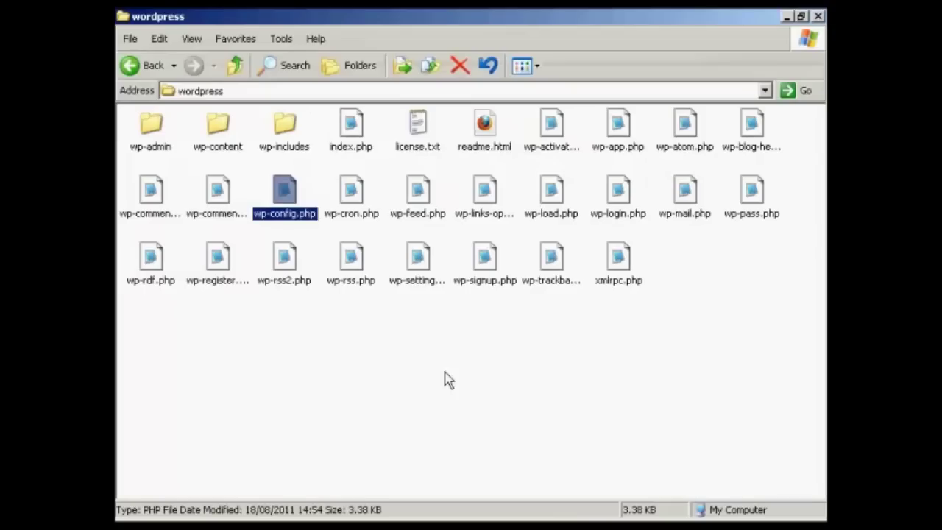
click(449, 366)
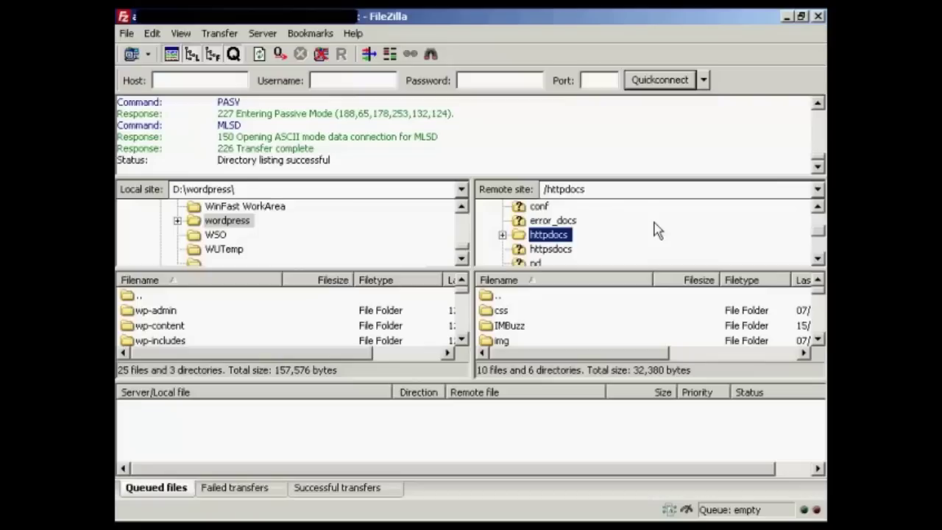
Step: Create a directory named 'wordpress' inside the remote httpdocs folder
right_click(564, 240)
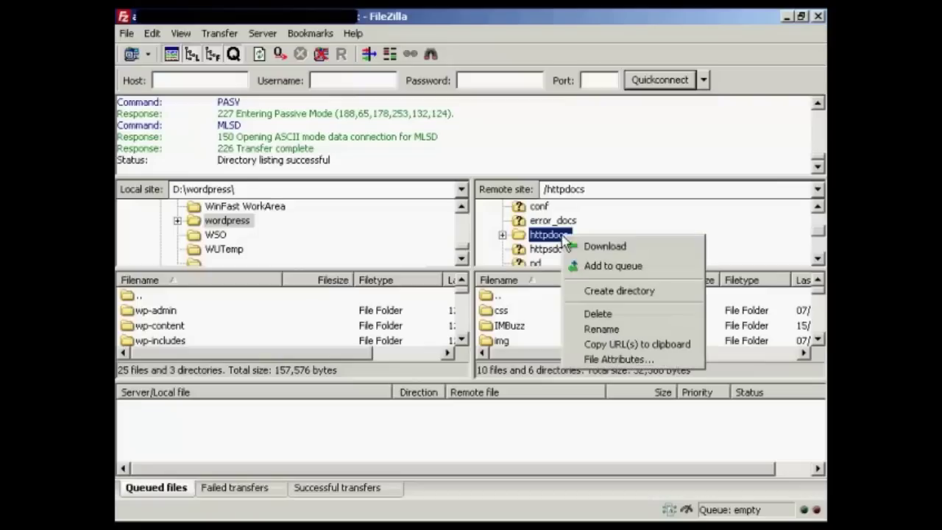
click(633, 291)
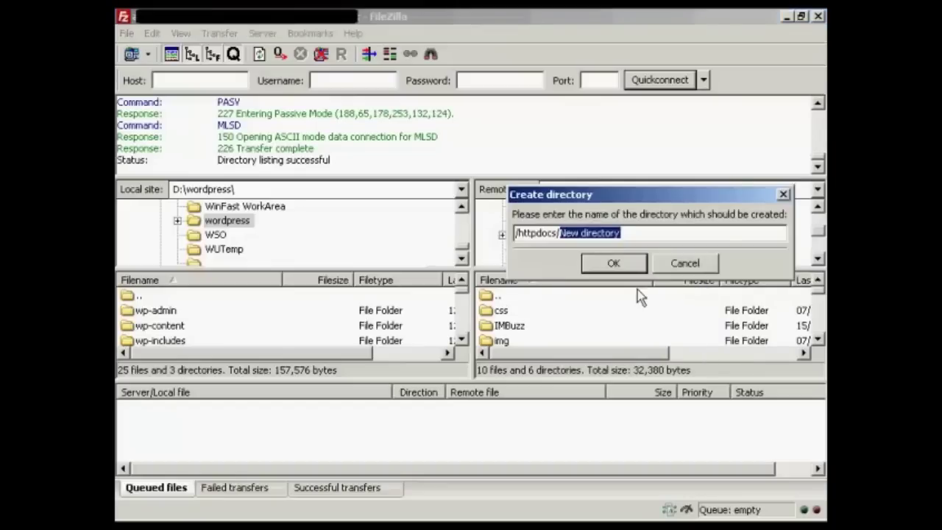
text(wordpress)
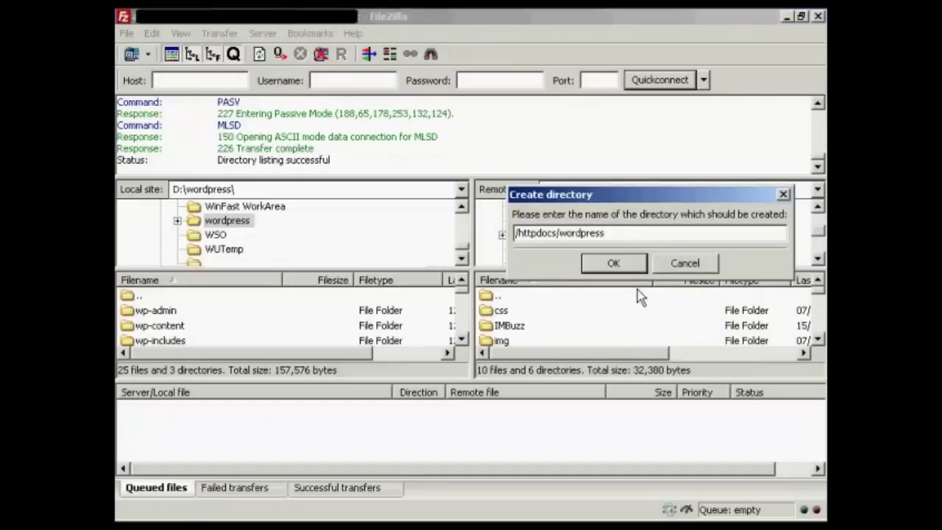
click(623, 263)
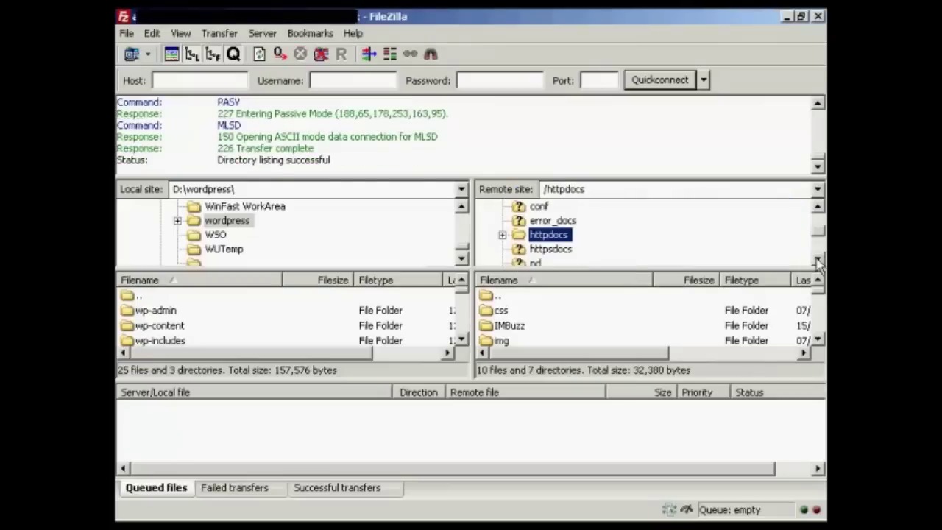
Step: Expand httpdocs and open the new wordpress folder on the server
click(502, 235)
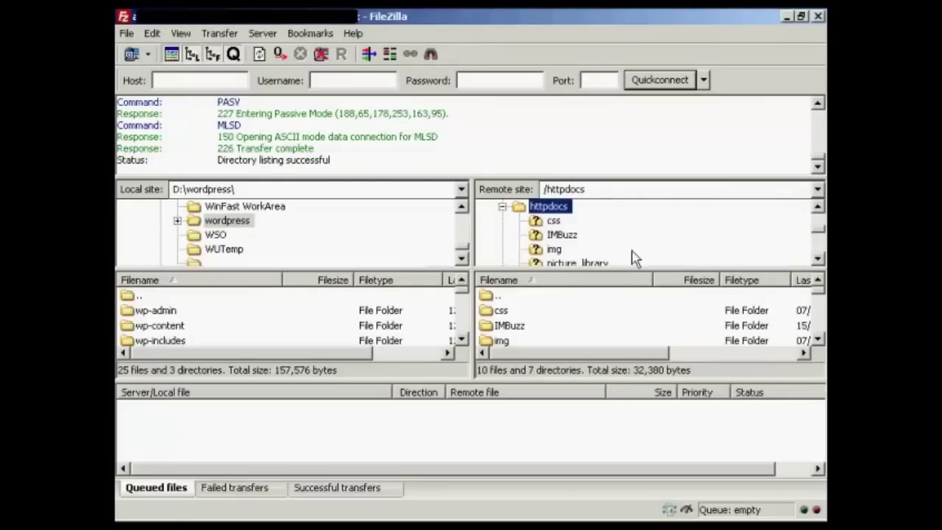
click(818, 260)
click(818, 259)
click(818, 259)
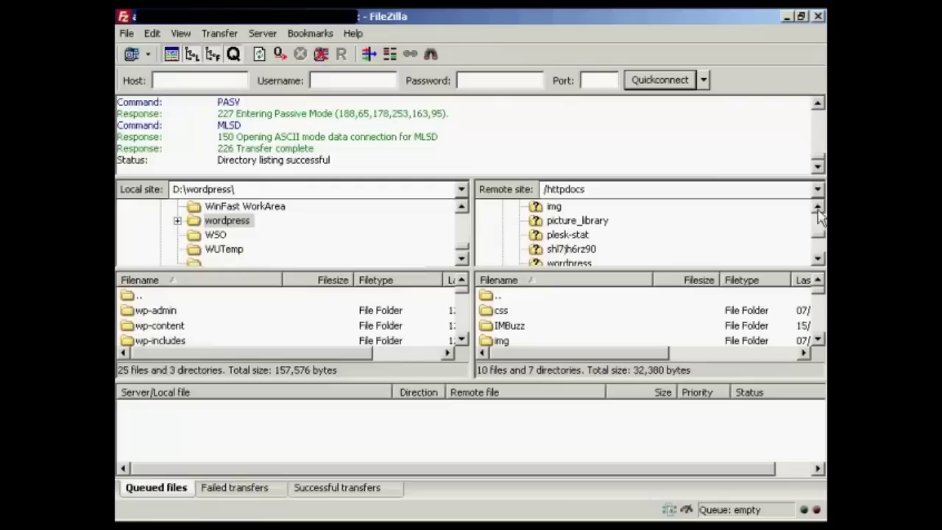
click(818, 259)
click(818, 259)
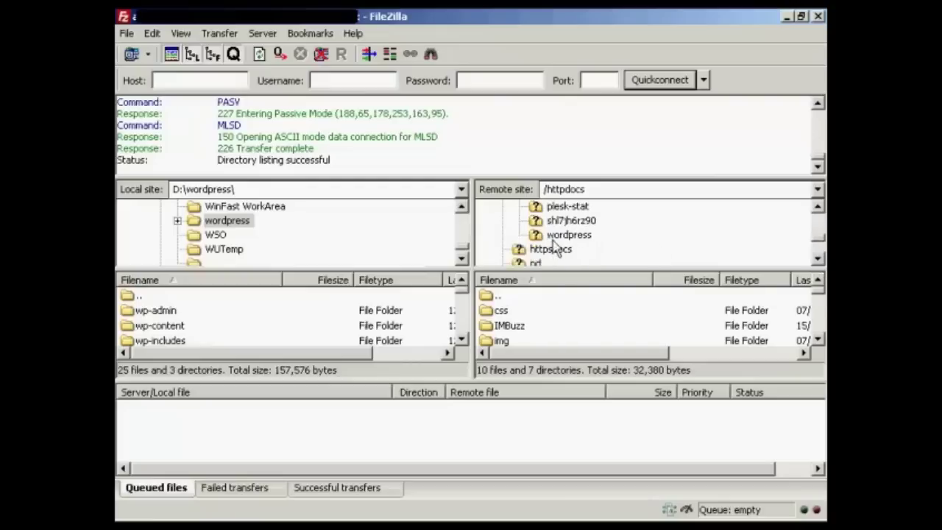
click(569, 235)
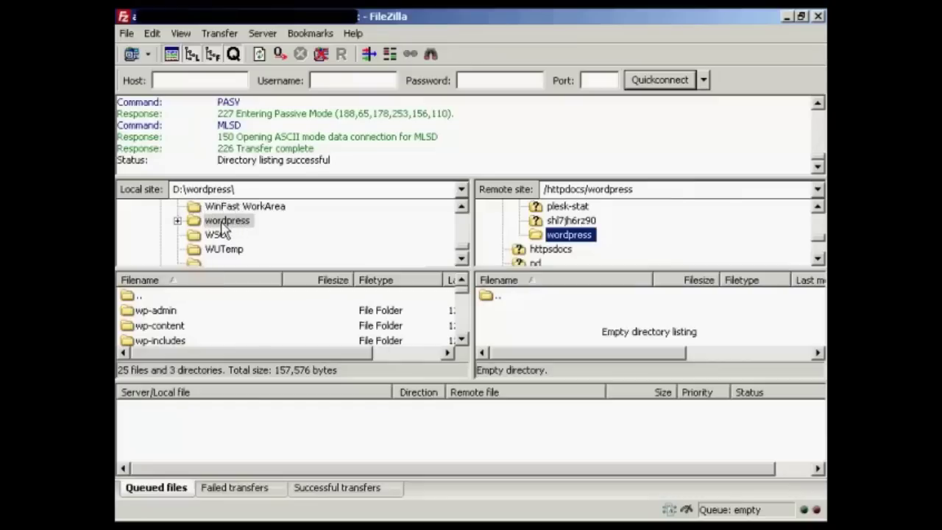
Step: Select all 25 files and 3 folders in the local D:\wordpress list
click(174, 318)
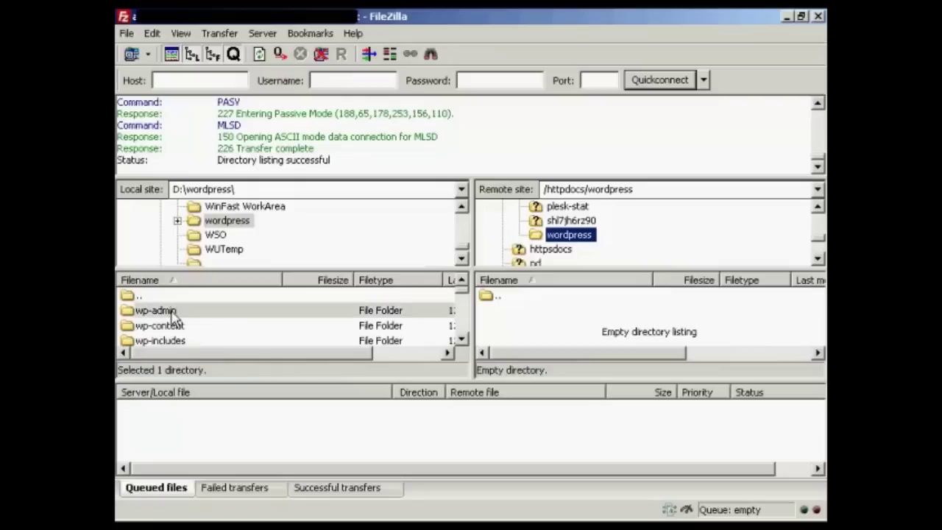
click(462, 340)
scroll(461, 345, down, 2)
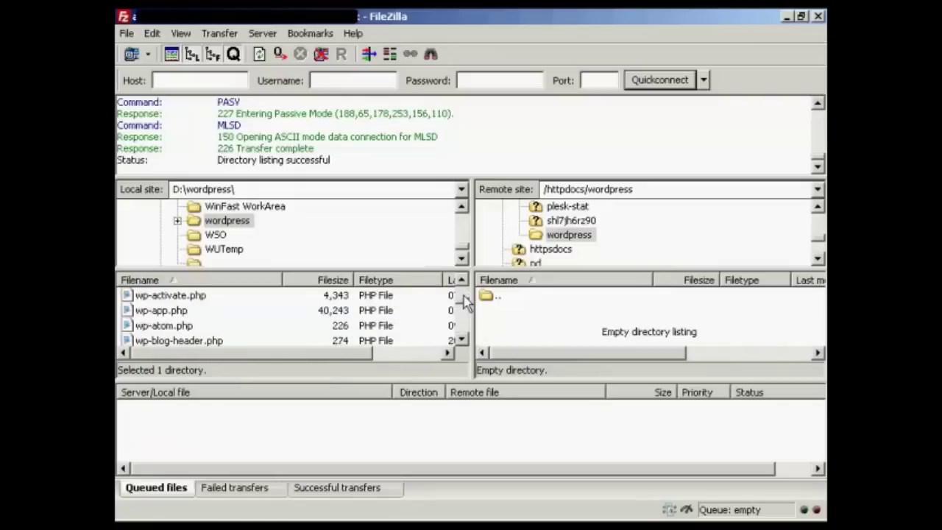
scroll(466, 311, down, 6)
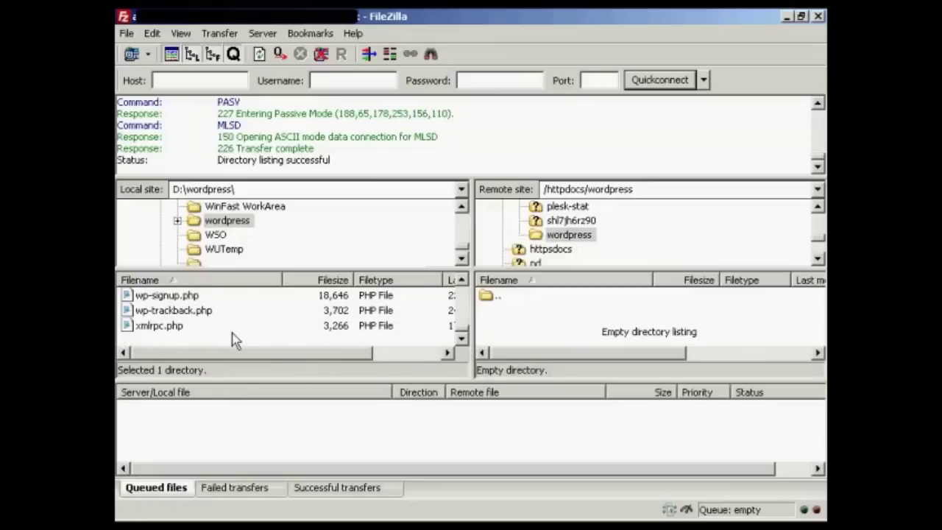
shift+click(153, 329)
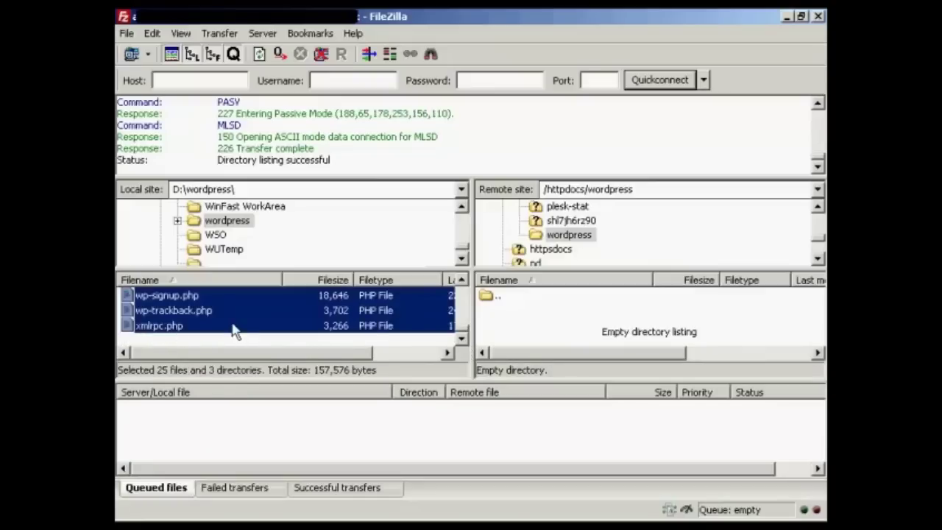
Step: Upload the selected WordPress files to /httpdocs/wordpress, then disconnect once the queue finishes
right_click(409, 308)
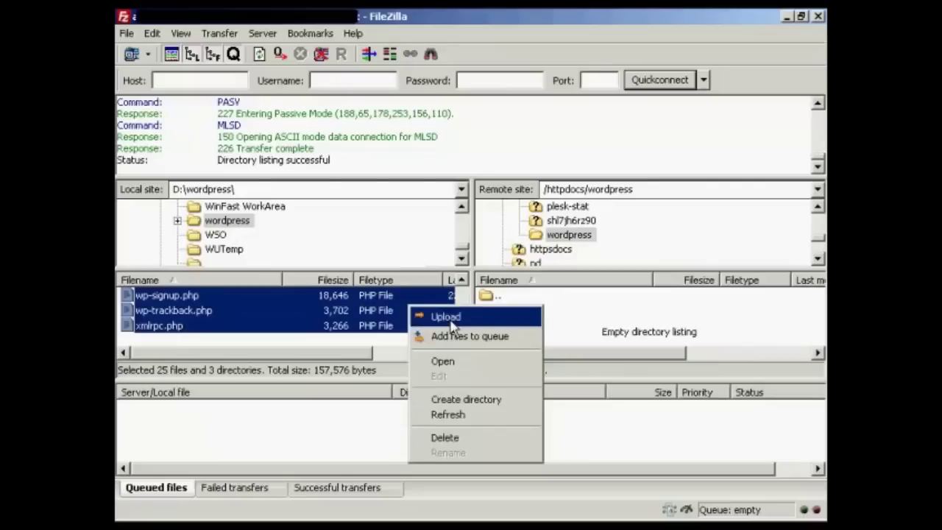
click(446, 316)
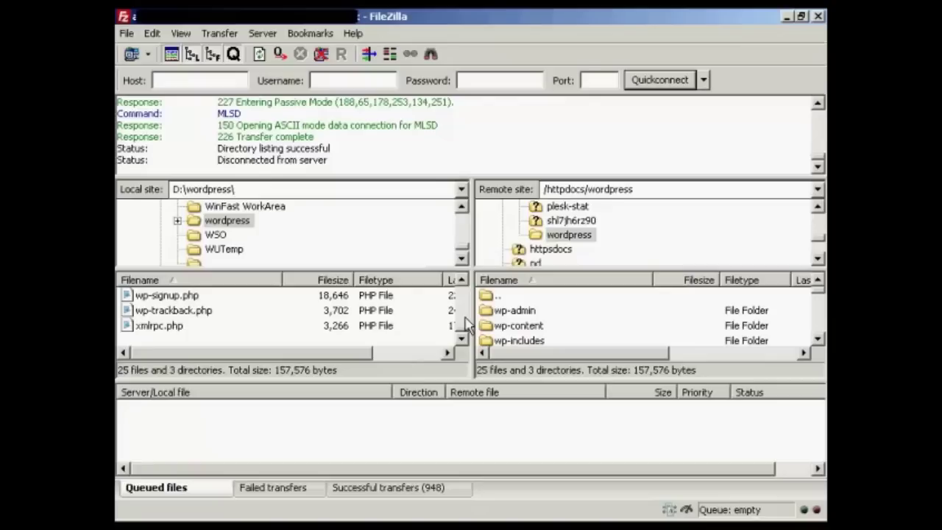
click(322, 54)
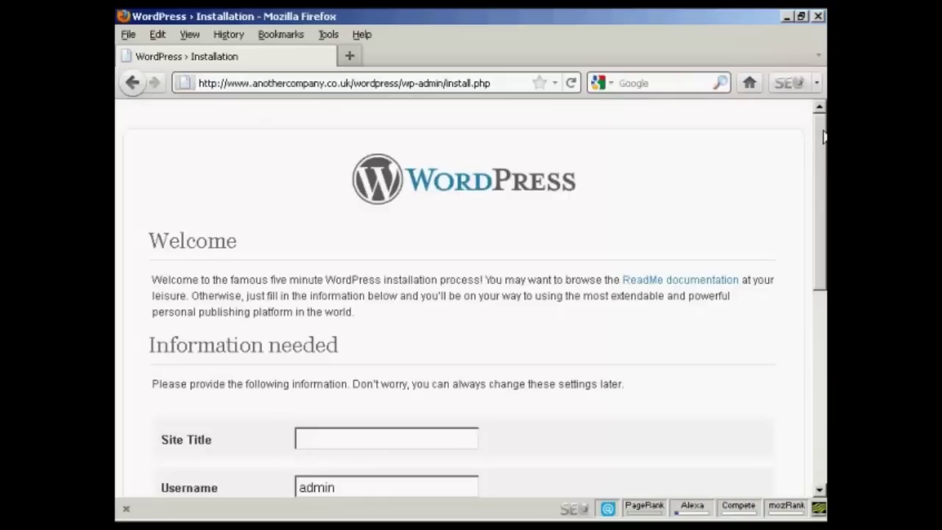
Step: Enter the site title 'Sam's Blog' and the admin password in both password fields
drag(824, 162, 825, 265)
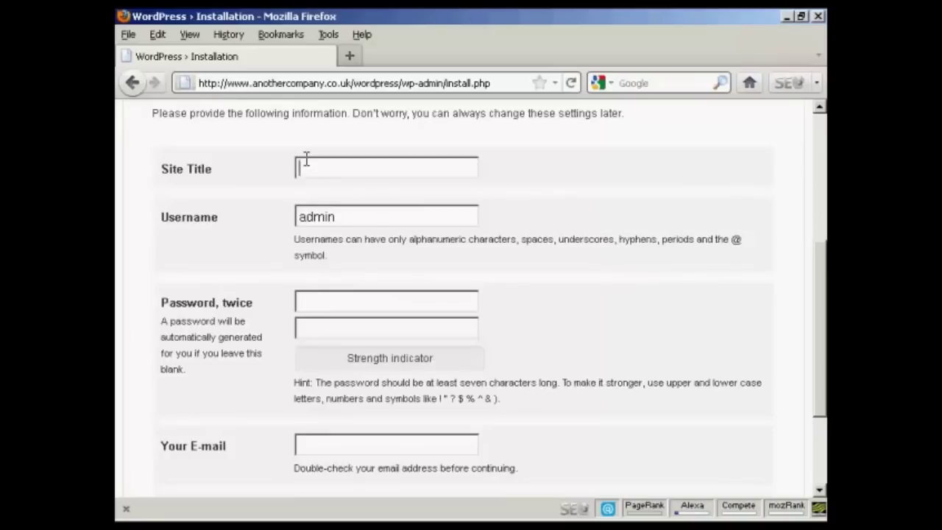
text(Sam's Blog)
click(318, 300)
text(pas)
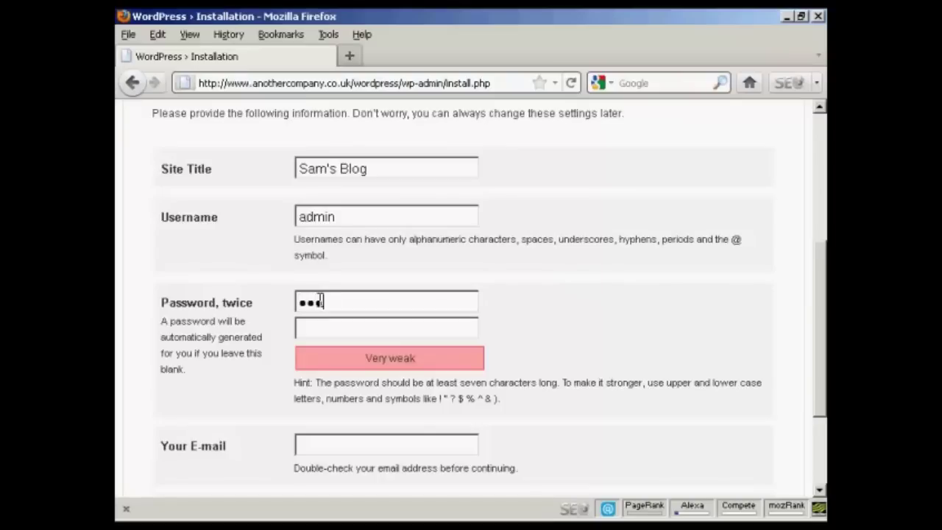
text(sword1)
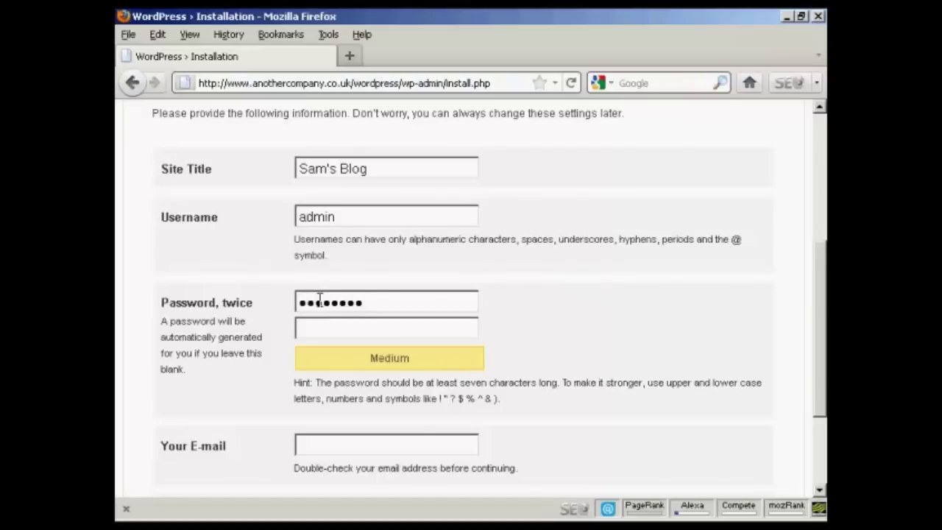
click(329, 332)
text(pas)
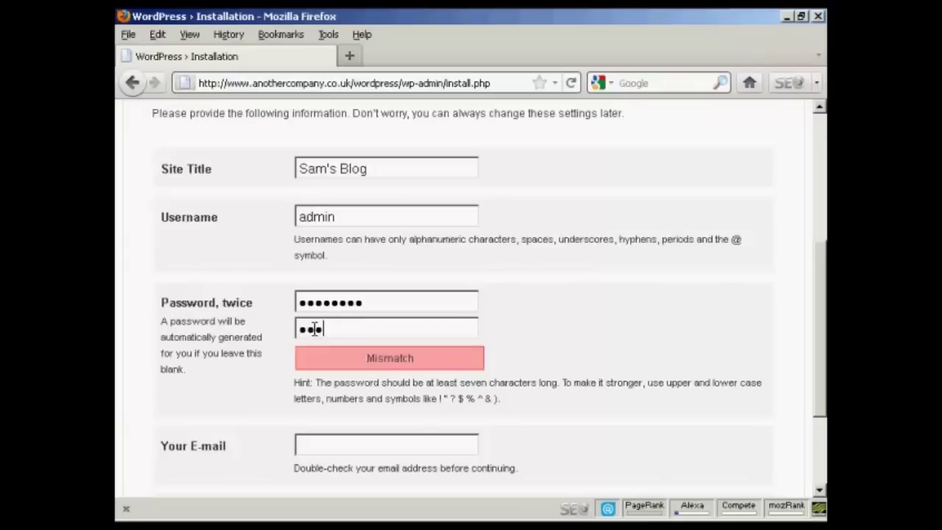
text(sword)
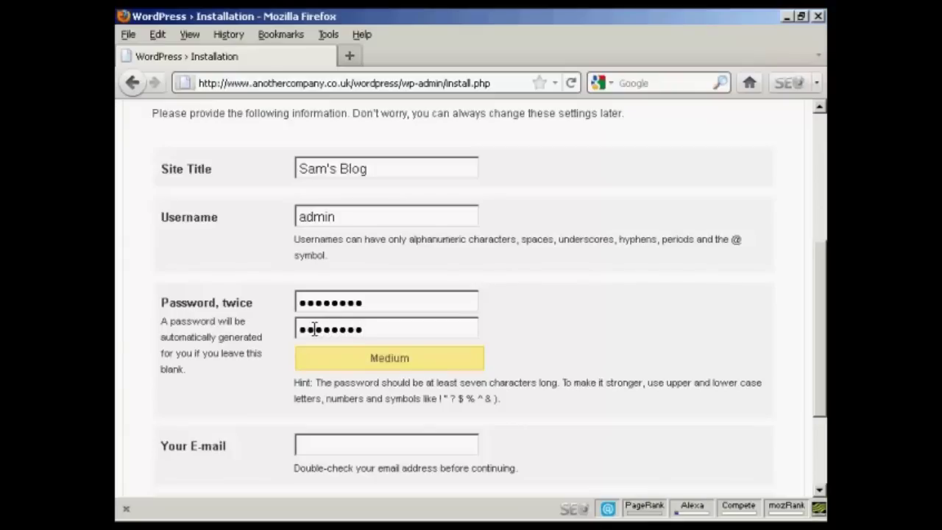
Step: Enter the admin e-mail address and run the WordPress installation
click(316, 444)
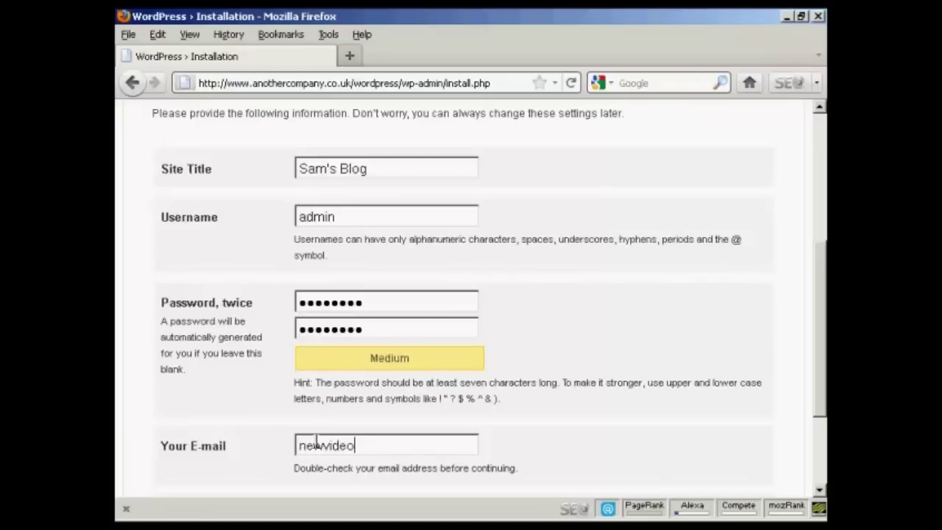
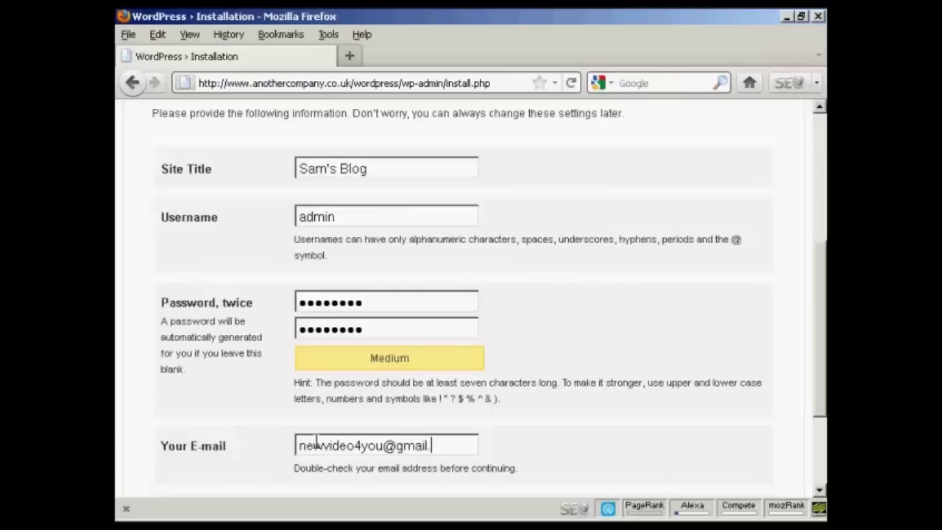
drag(824, 293, 824, 350)
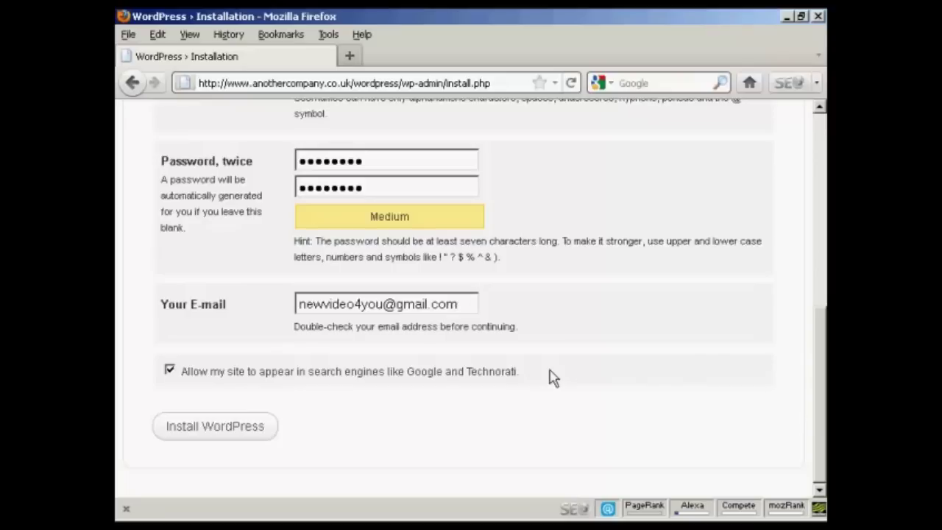
click(213, 430)
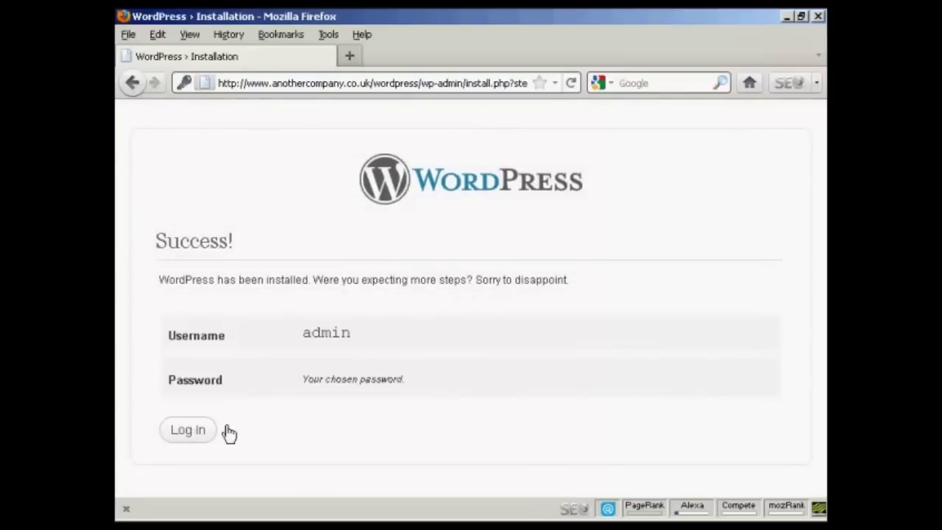
Step: Go to the new site's login page and sign in as admin with the account password
click(190, 432)
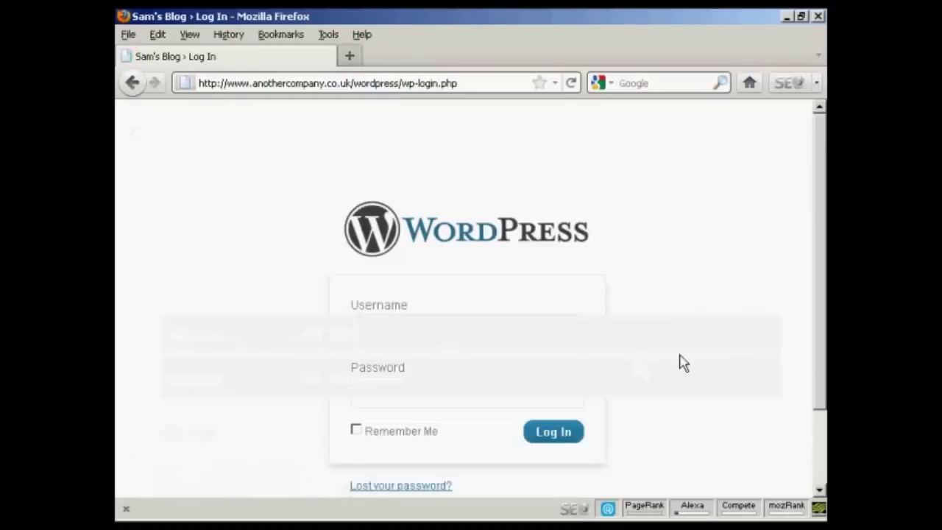
text(admin)
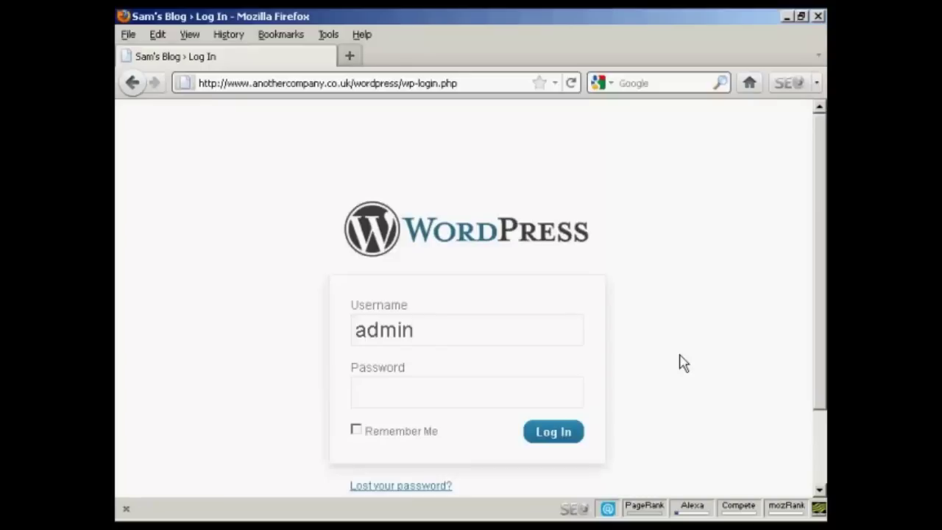
key(Tab)
text(••••••••)
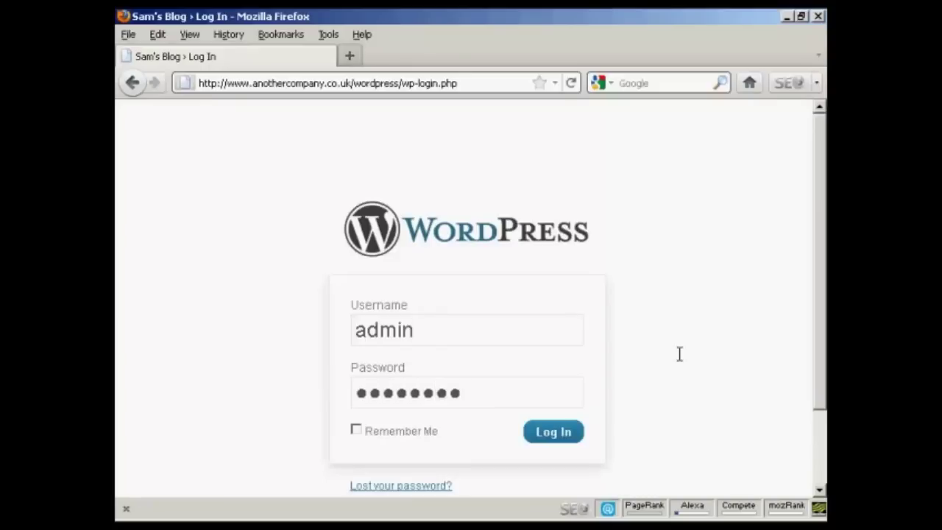
click(555, 440)
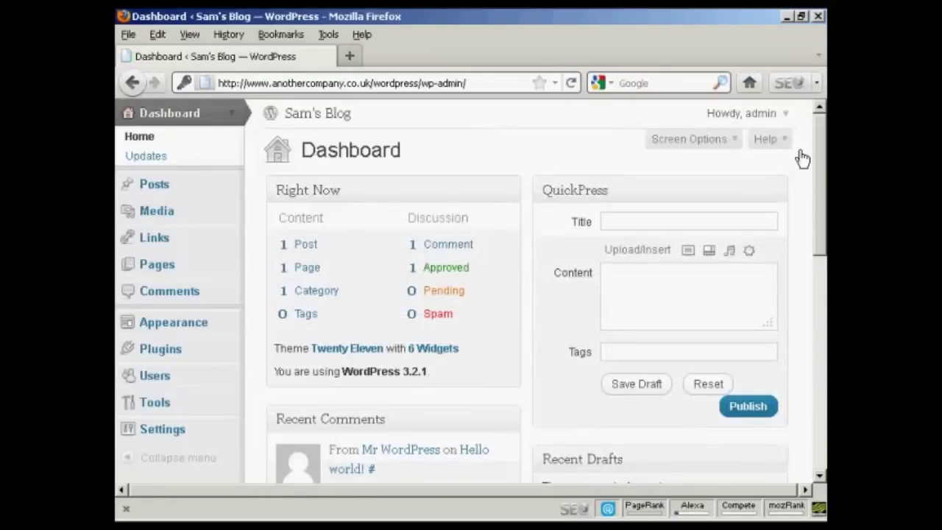
Step: Log out of the admin dashboard, then load the blog's home page by removing wp-login.php from the URL
click(786, 115)
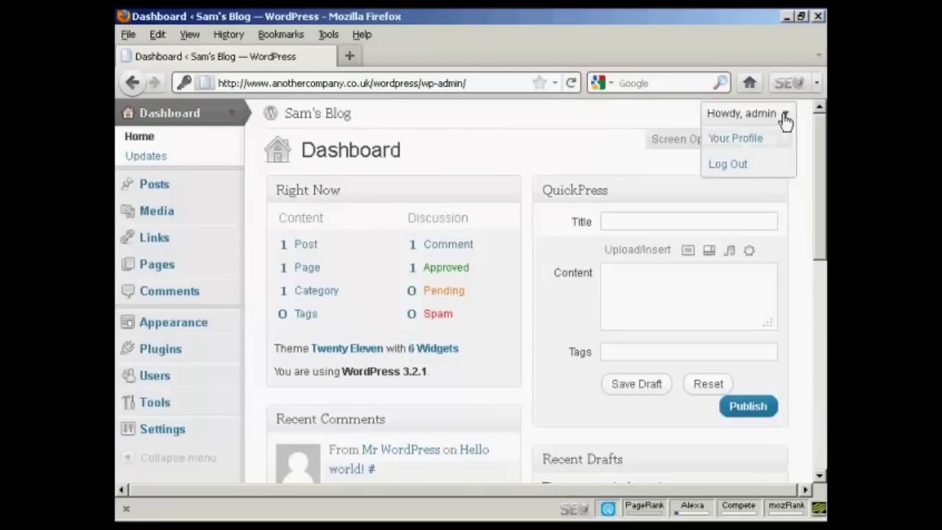
click(740, 165)
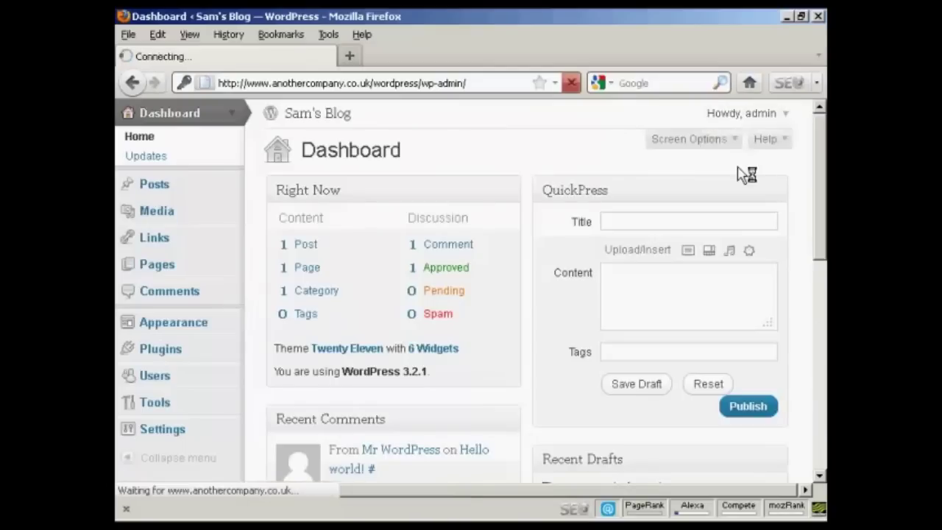
click(402, 83)
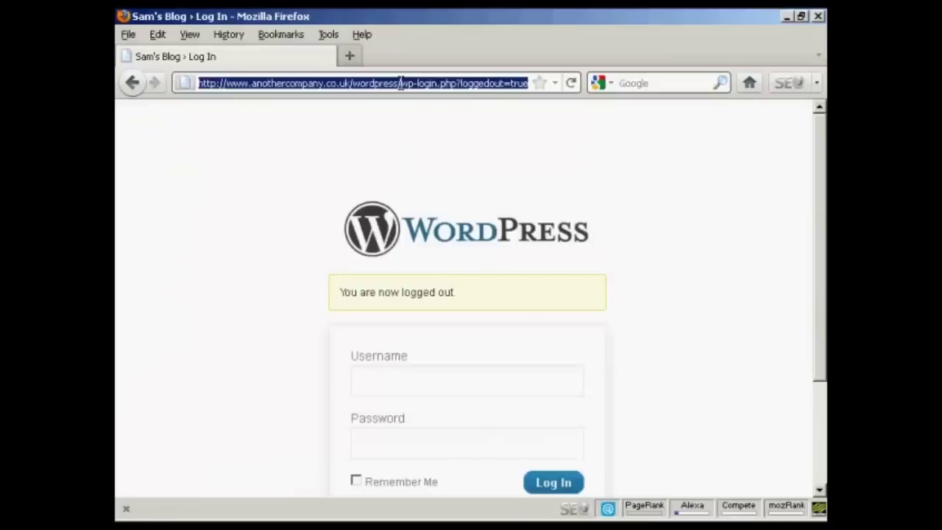
click(401, 83)
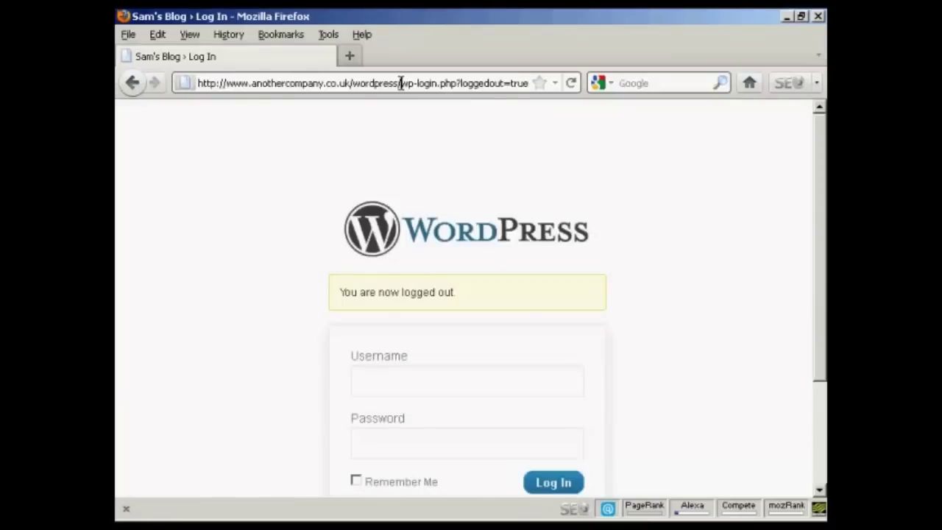
drag(401, 83, 553, 87)
key(BackSpace)
key(Return)
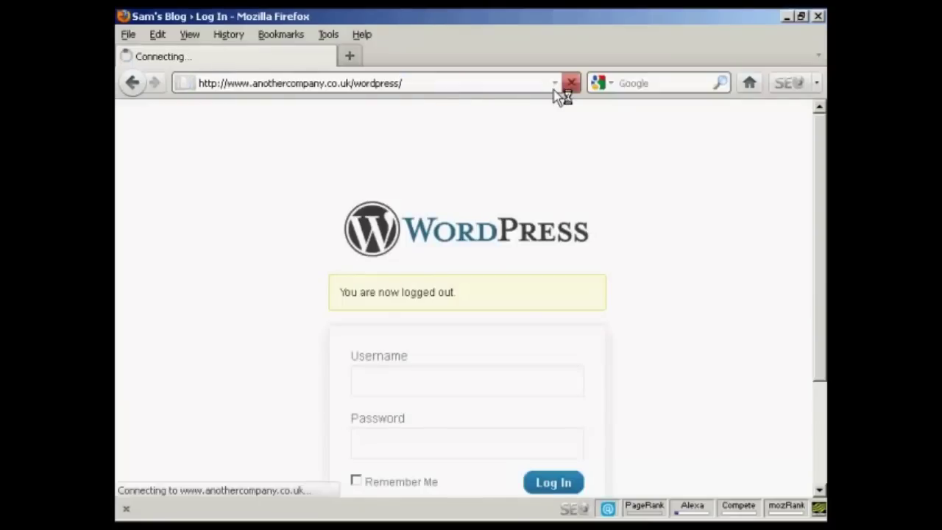